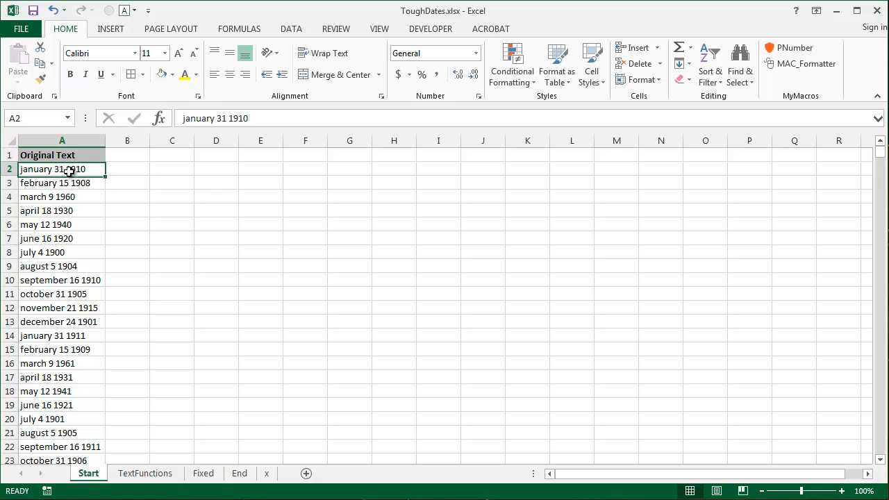
# Apply the Short Date number format to cell A2 on the Start sheet
pyautogui.click(475, 55)
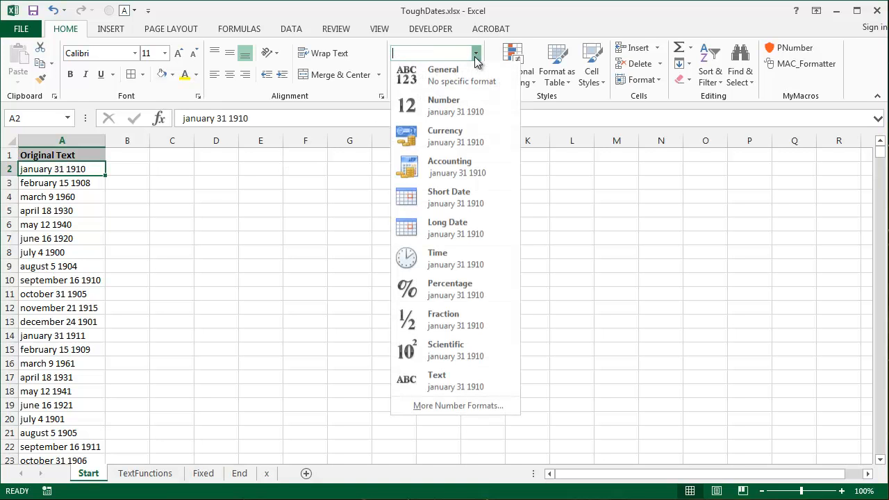
pyautogui.click(474, 211)
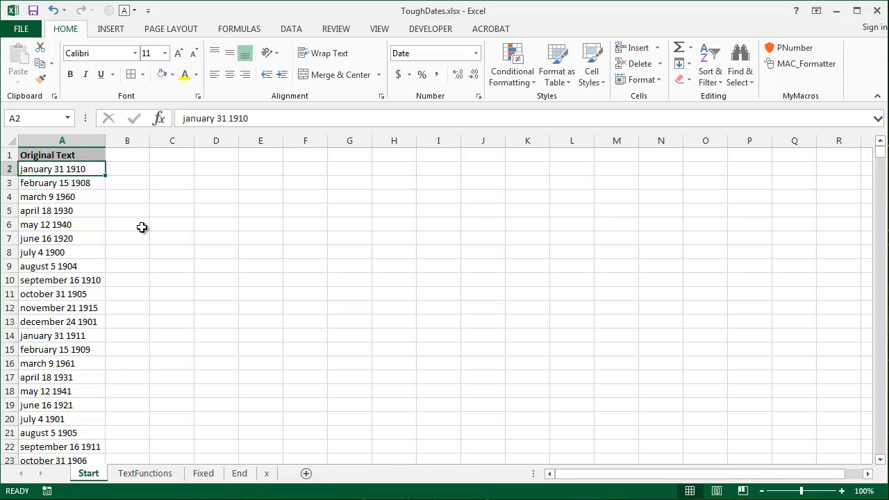
# On the TextFunctions sheet, enter =LEFT(B3,4) in cell C3 to extract the first four characters of the problem date
pyautogui.hotkey('ctrl', 'pagedown')
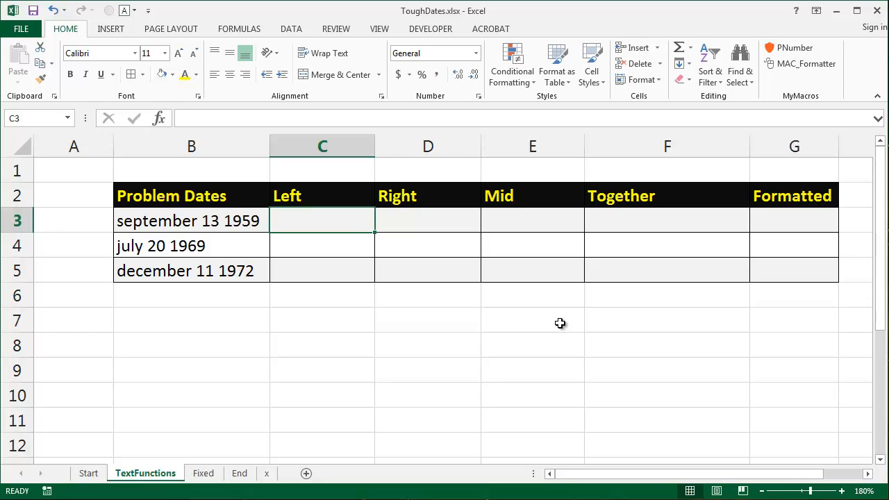
pyautogui.write('=')
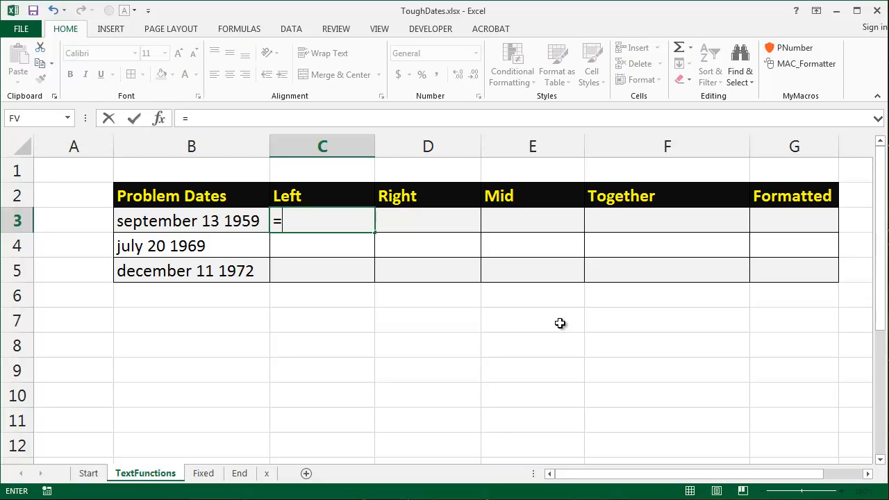
pyautogui.write('left(')
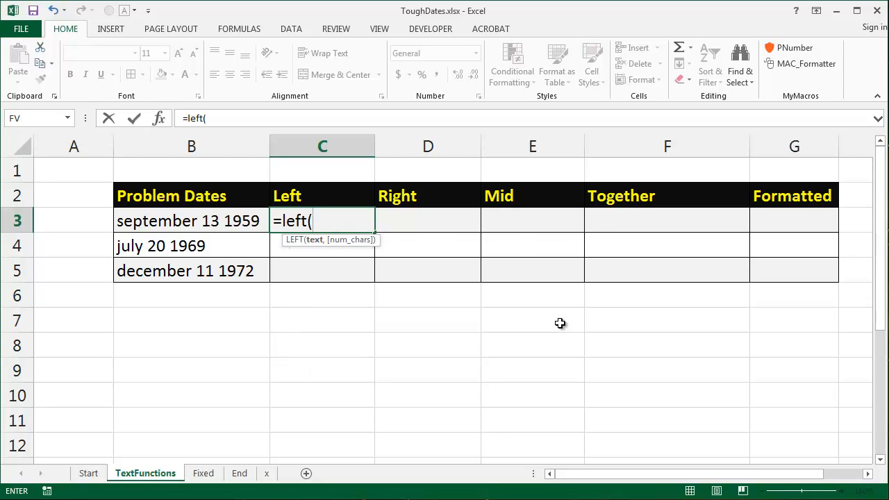
pyautogui.click(202, 220)
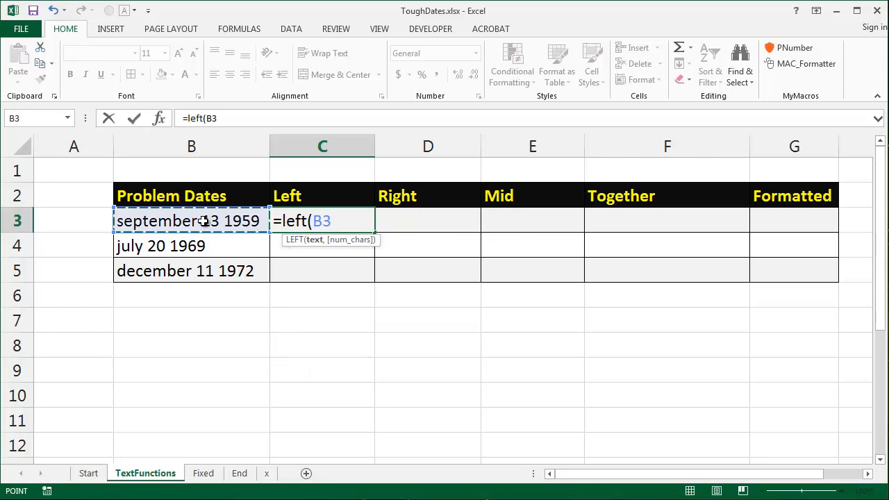
pyautogui.write(',')
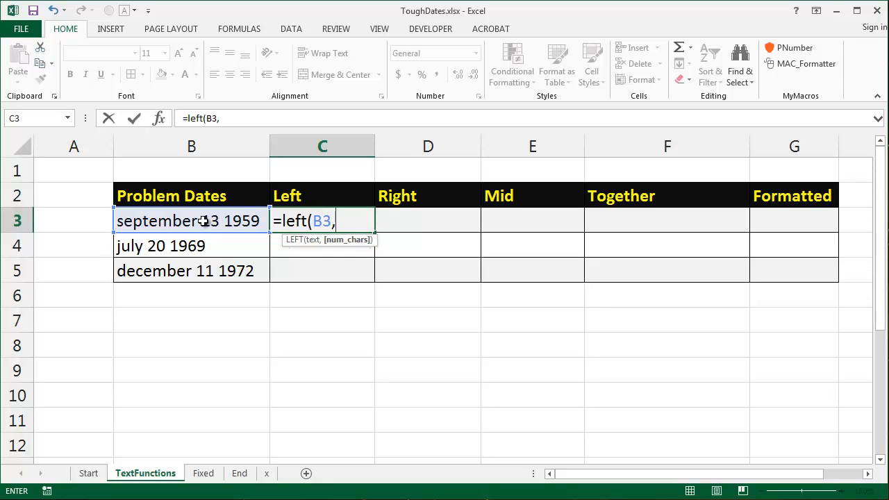
pyautogui.write('4)')
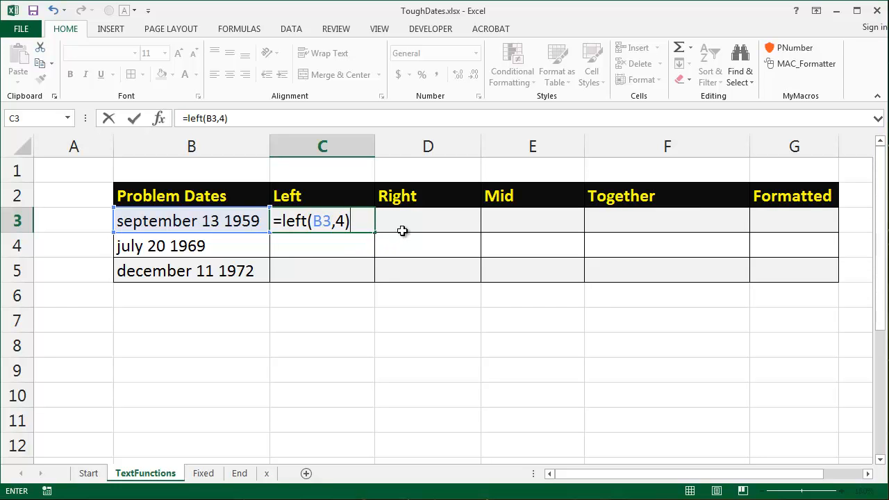
pyautogui.hotkey('ctrl', 'Return')
pyautogui.press('Return')
pyautogui.press('Up')
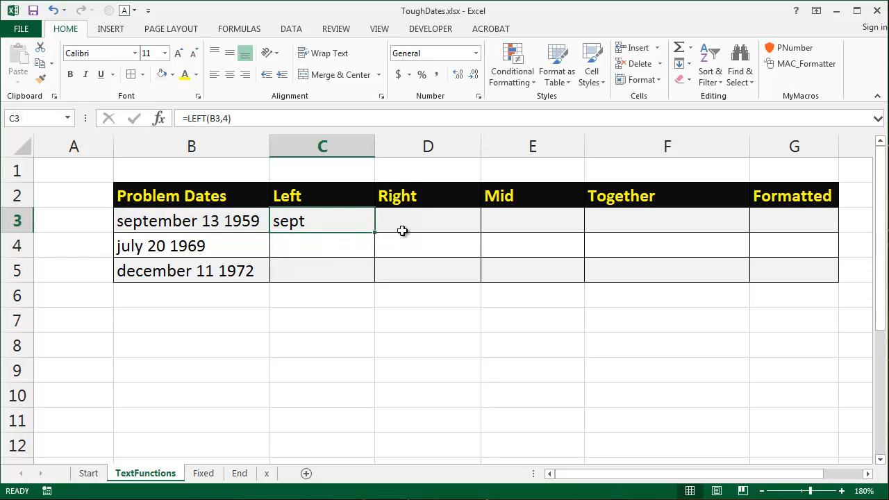
# Change the number of characters in C3's LEFT formula to 9 so it extracts the whole month name
pyautogui.click(225, 119)
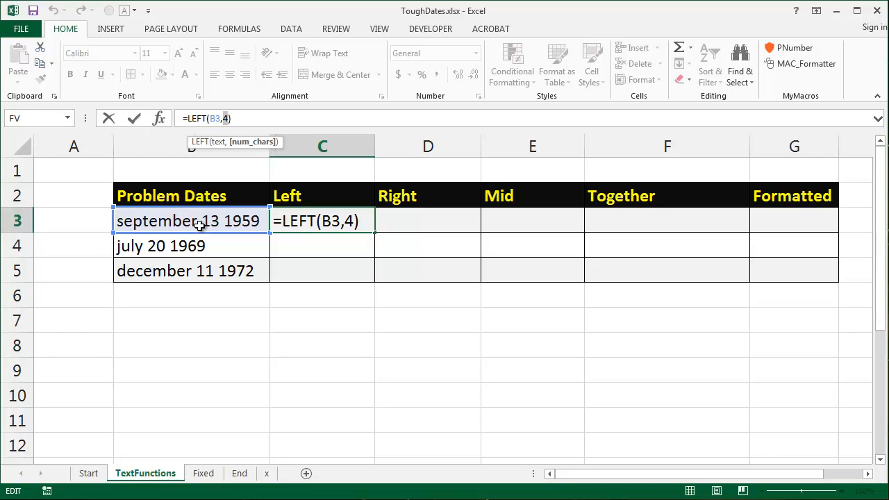
pyautogui.click(350, 220)
pyautogui.doubleClick(350, 220)
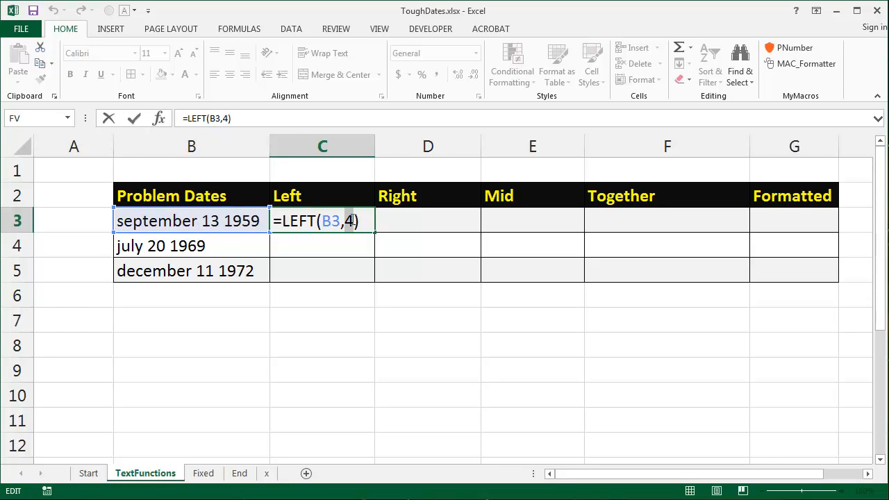
pyautogui.write('9')
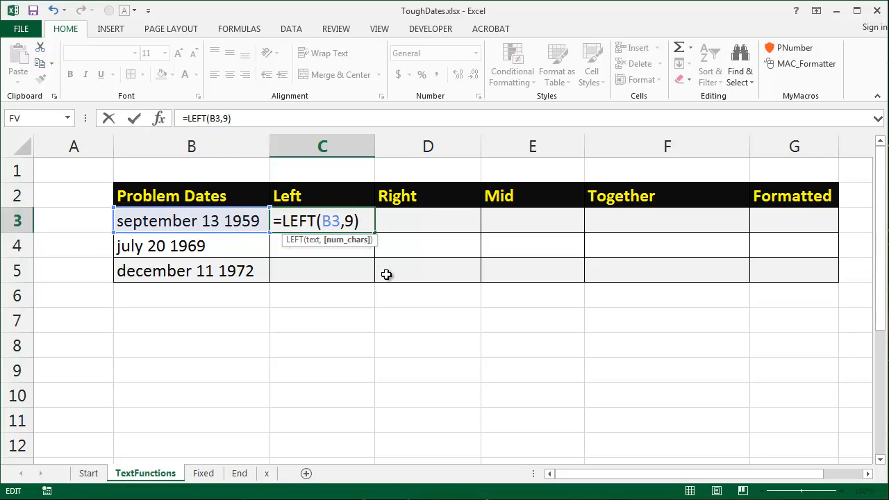
pyautogui.press('Return')
pyautogui.press('Up')
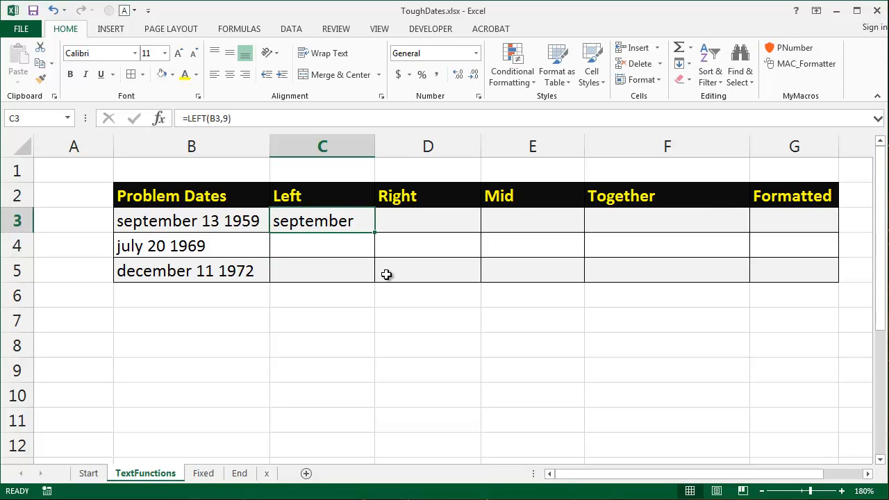
# Enter =RIGHT(B3,4) in cell D3 to extract the year from the problem date
pyautogui.press('Right')
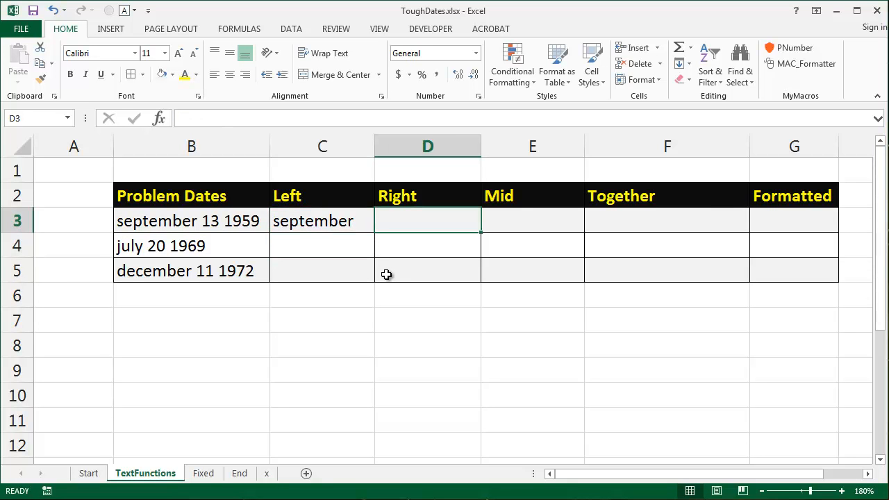
pyautogui.write('=')
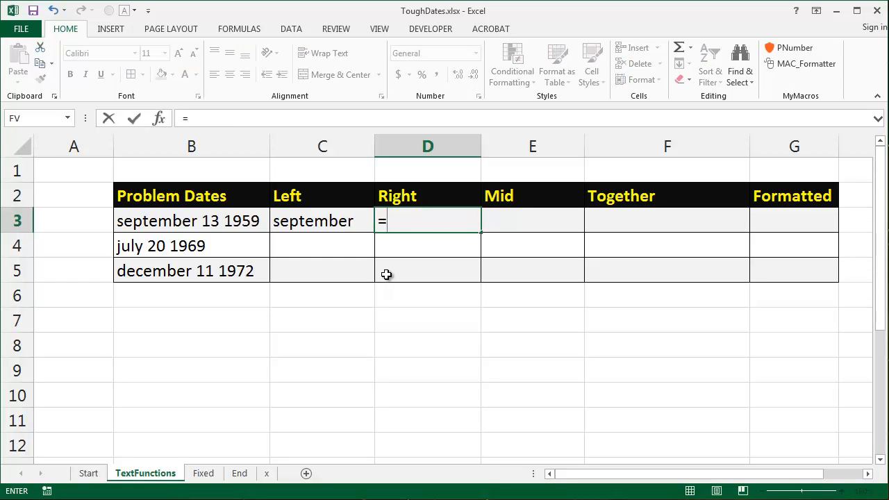
pyautogui.write('right(')
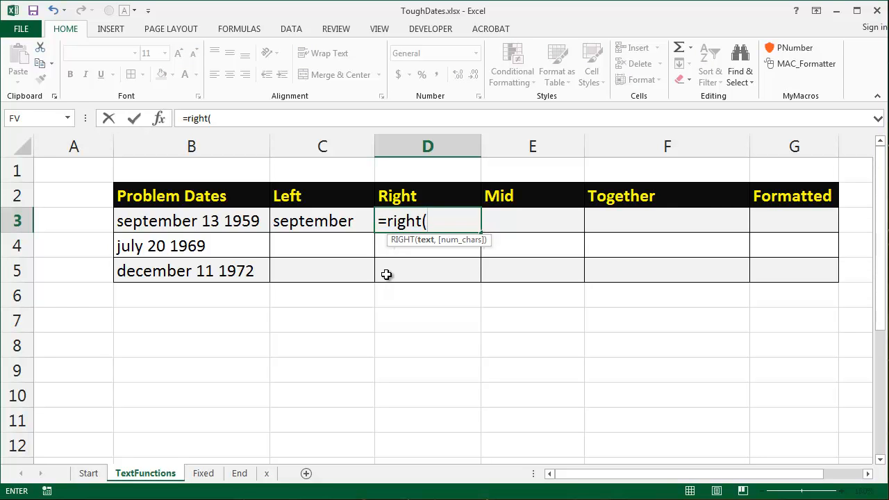
pyautogui.click(228, 220)
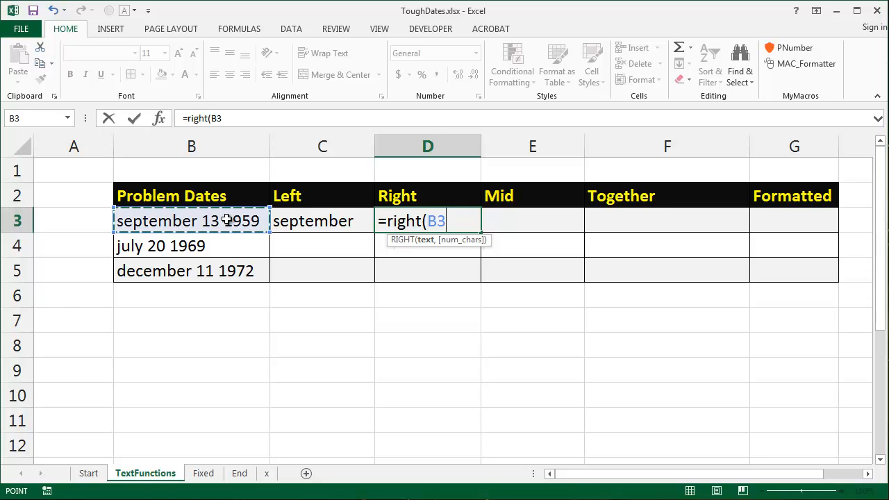
pyautogui.write(',4')
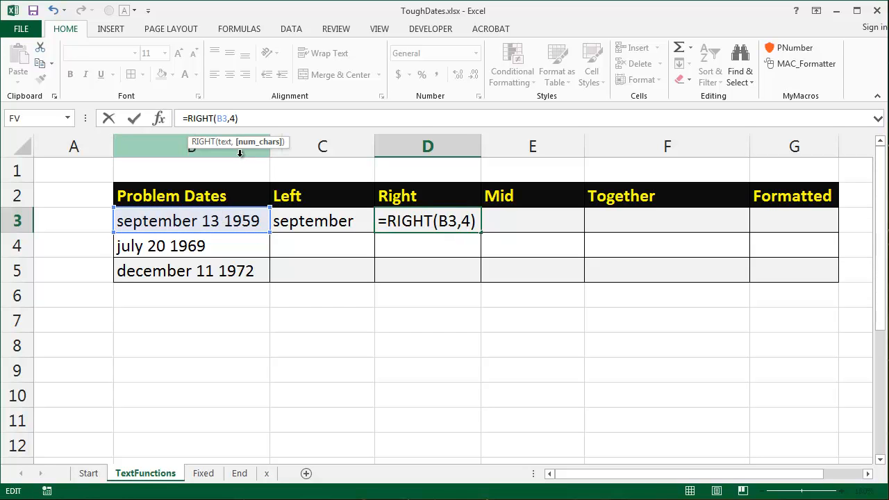
pyautogui.press('Return')
pyautogui.press('Up')
# Try to enter =MID(B3,3) in cell E3 to extract the day from the problem date
pyautogui.press('Right')
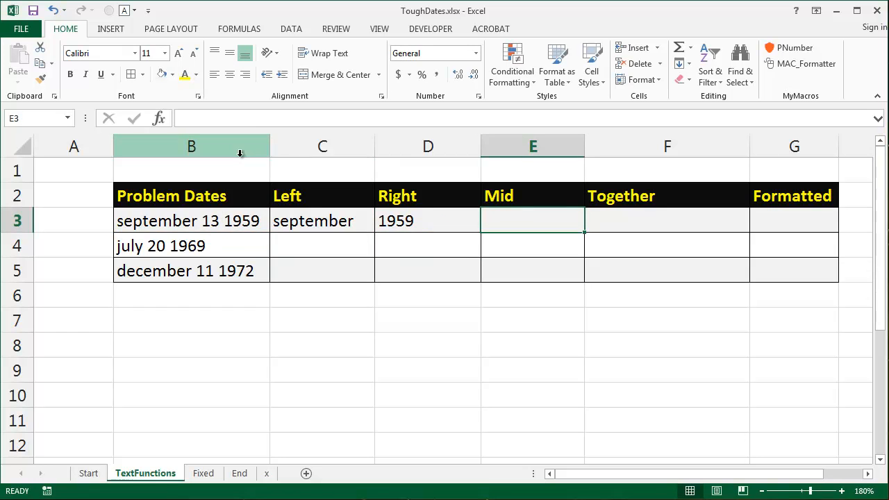
pyautogui.write('=')
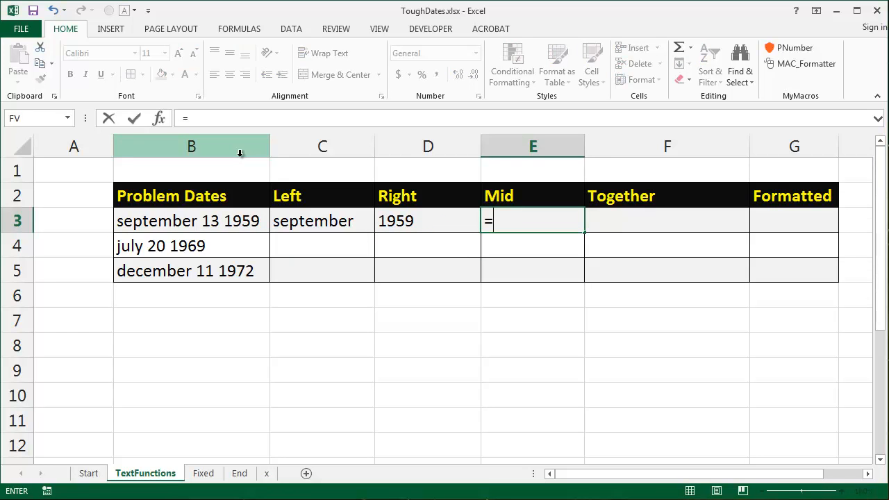
pyautogui.write('mid(')
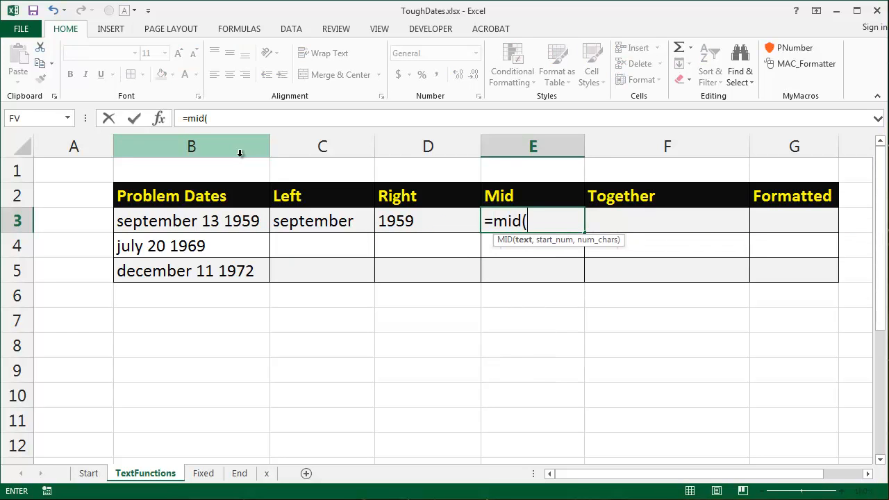
pyautogui.click(184, 222)
pyautogui.write(',')
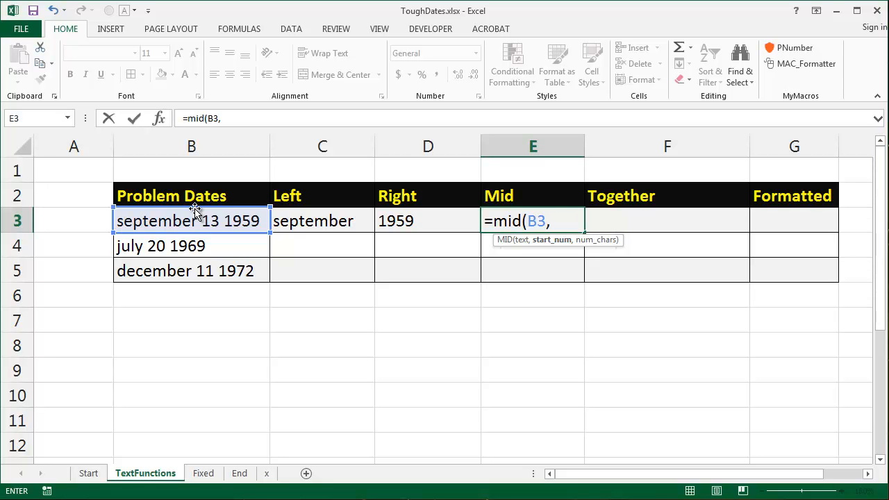
pyautogui.write('3')
pyautogui.write(')')
pyautogui.press('Return')
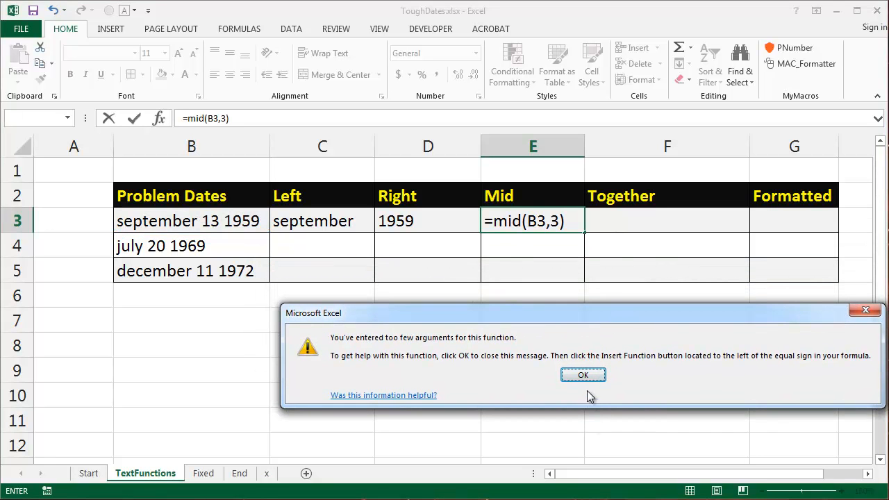
pyautogui.click(586, 375)
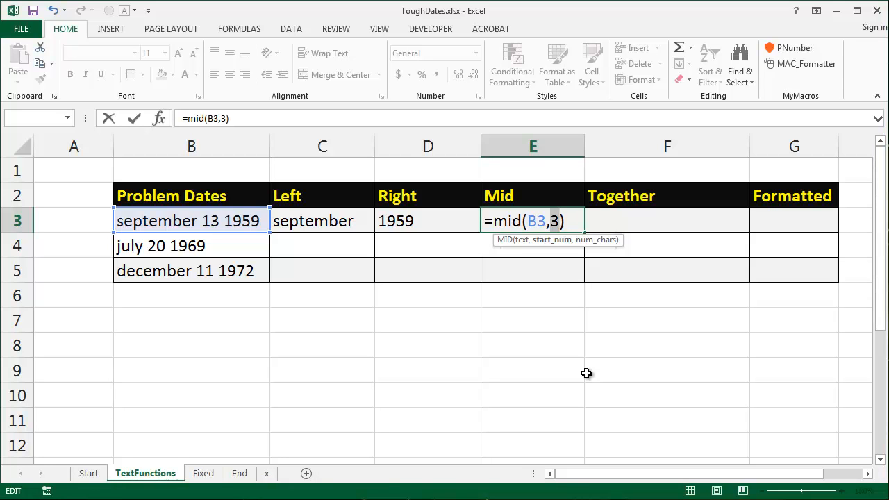
# Correct E3's formula to =MID(B3,10,2) by setting the start number to 10 and the number of characters to 2
pyautogui.write('10,')
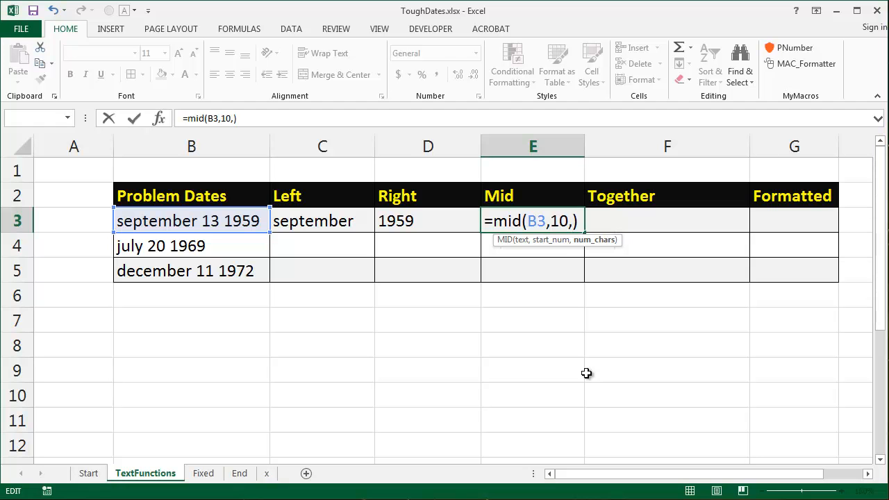
pyautogui.write('2')
pyautogui.press('Return')
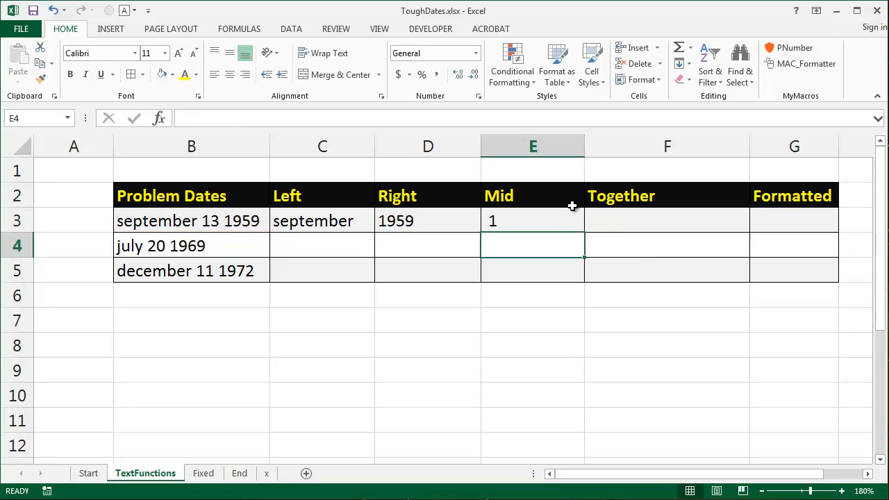
# Change the start number in E3's MID formula to 11
pyautogui.click(551, 221)
pyautogui.doubleClick(550, 221)
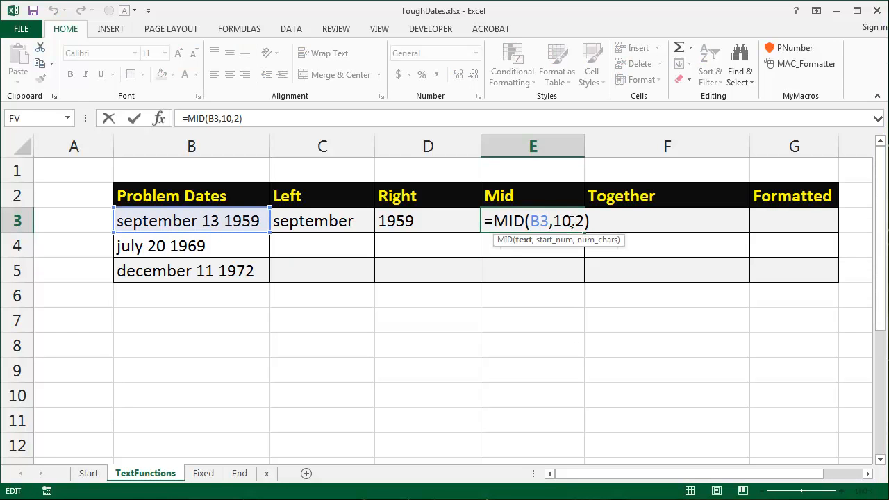
pyautogui.moveTo(570, 221); pyautogui.dragTo(565, 220)
pyautogui.write('1')
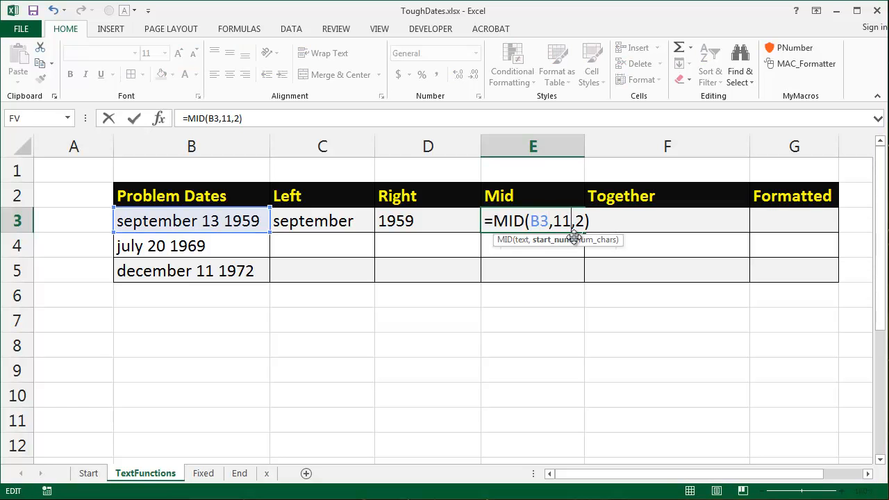
pyautogui.press('Return')
# Inspect the formula in F3 that joins the MID, LEFT and RIGHT functions, and leave cell editing
pyautogui.click(566, 224)
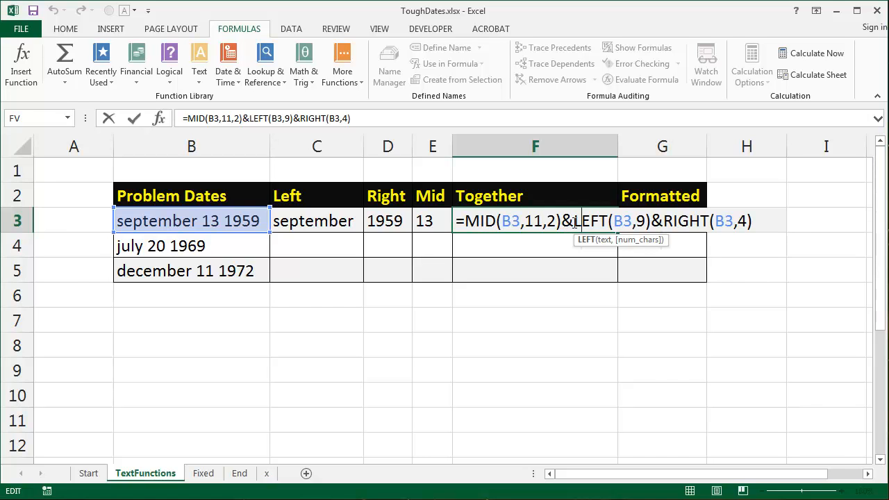
pyautogui.press('Return')
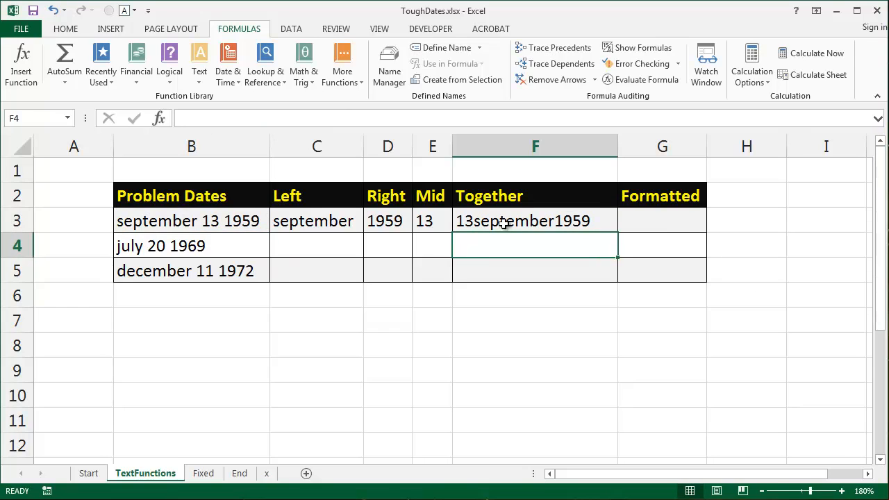
# Enter =DATEVALUE(F3) in cell G3 to convert the combined date text into a date serial number
pyautogui.click(664, 221)
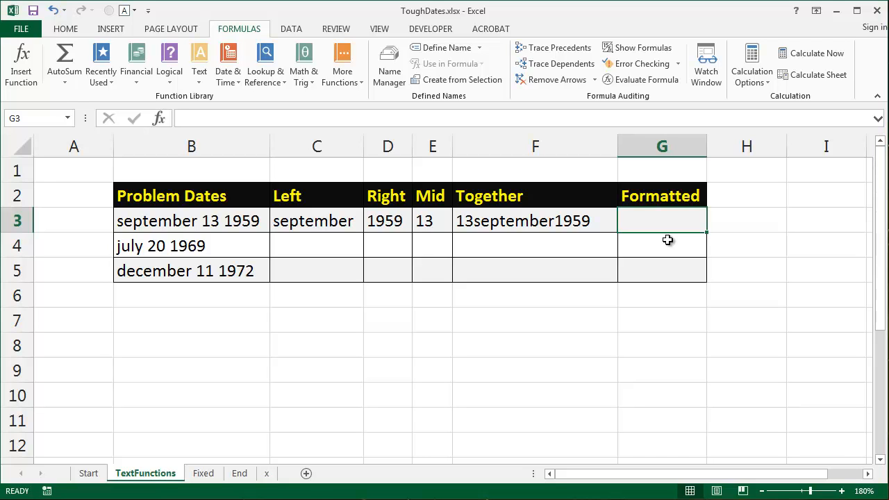
pyautogui.write('=')
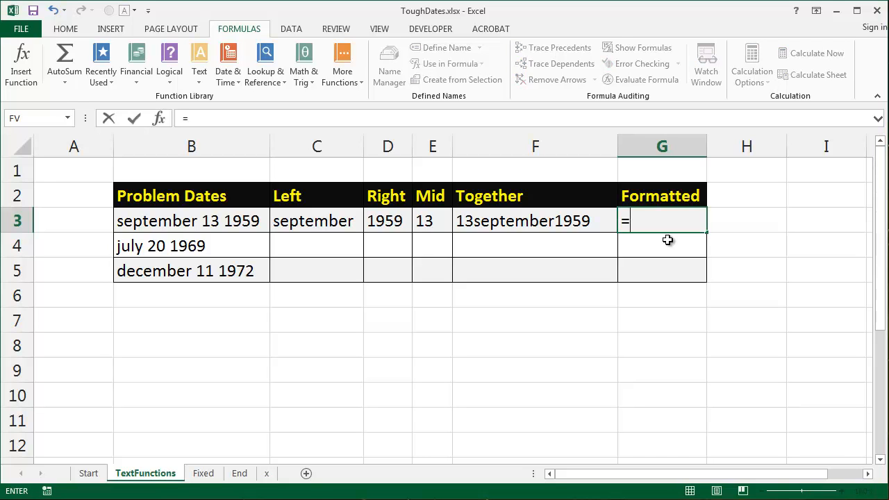
pyautogui.write('date')
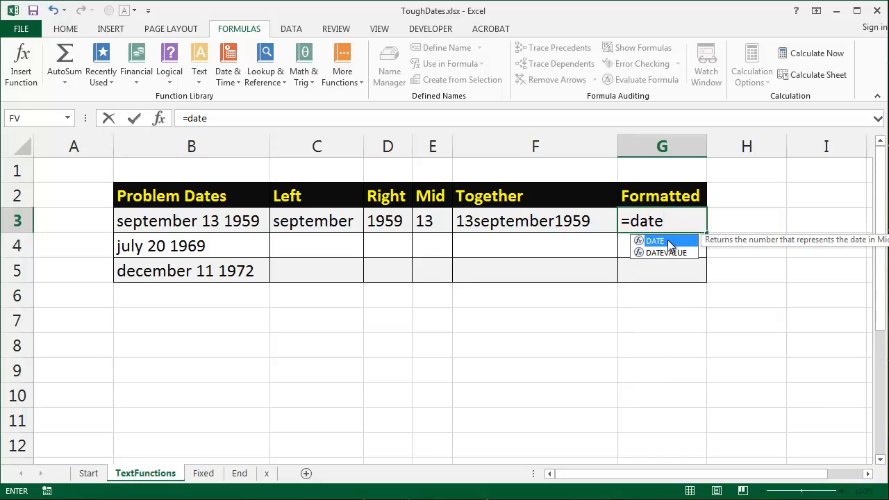
pyautogui.write('value(')
pyautogui.click(553, 221)
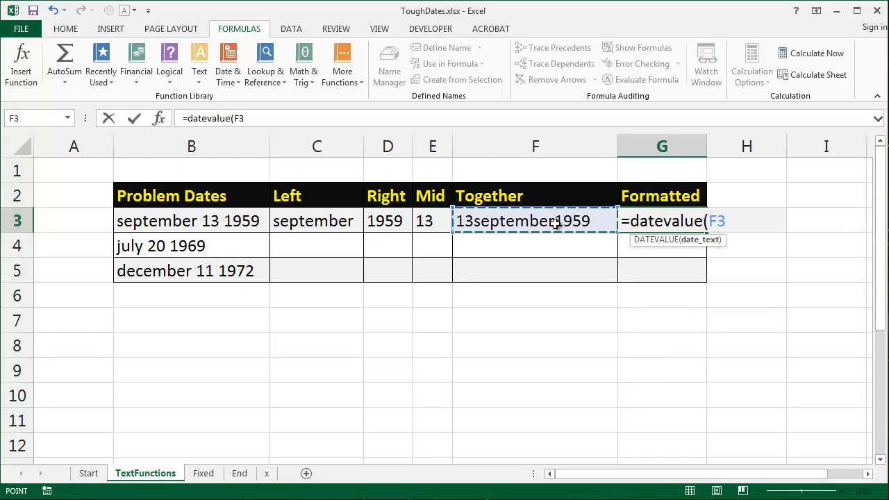
pyautogui.write(')')
pyautogui.press('Return')
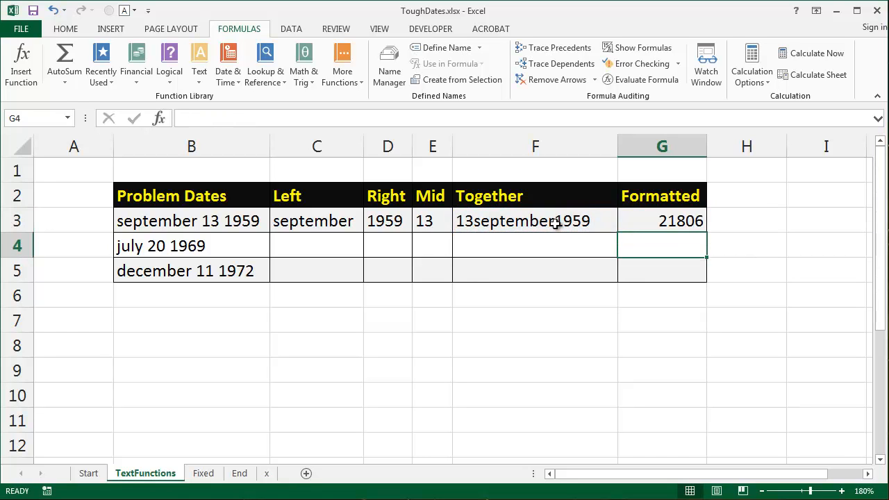
# Apply a date number format to the DATEVALUE result in cell G3
pyautogui.click(683, 218)
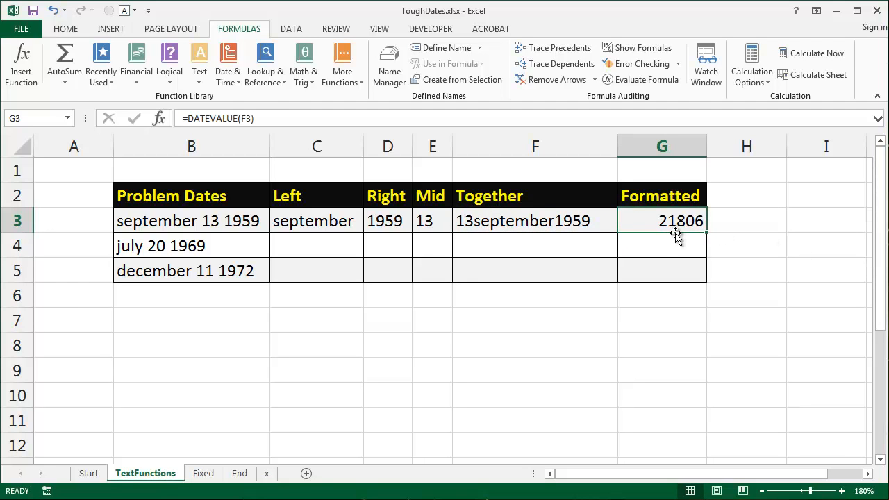
pyautogui.click(66, 28)
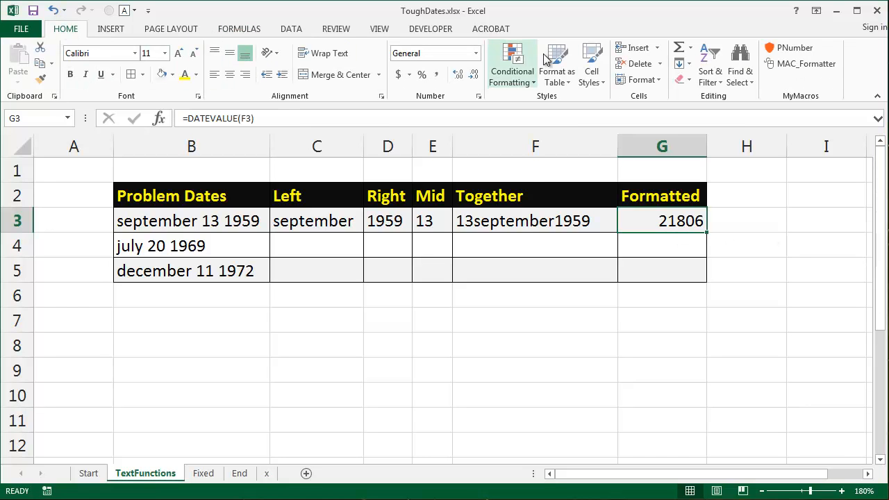
pyautogui.click(476, 54)
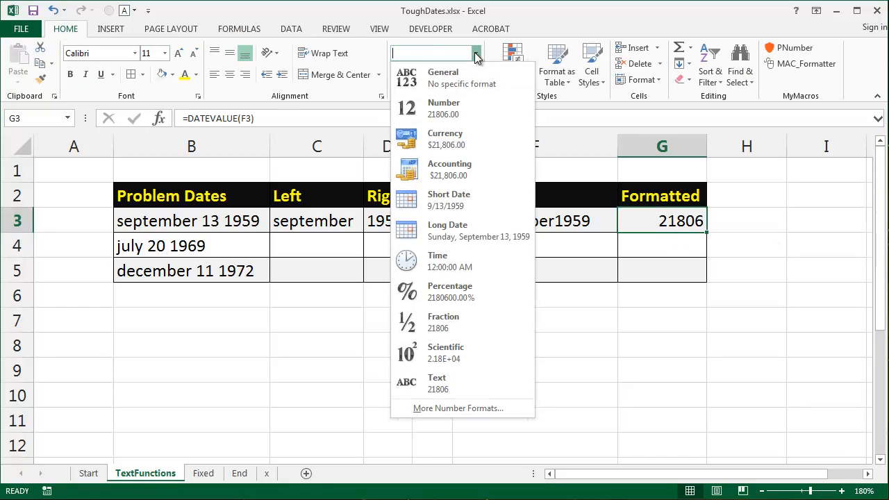
pyautogui.click(484, 201)
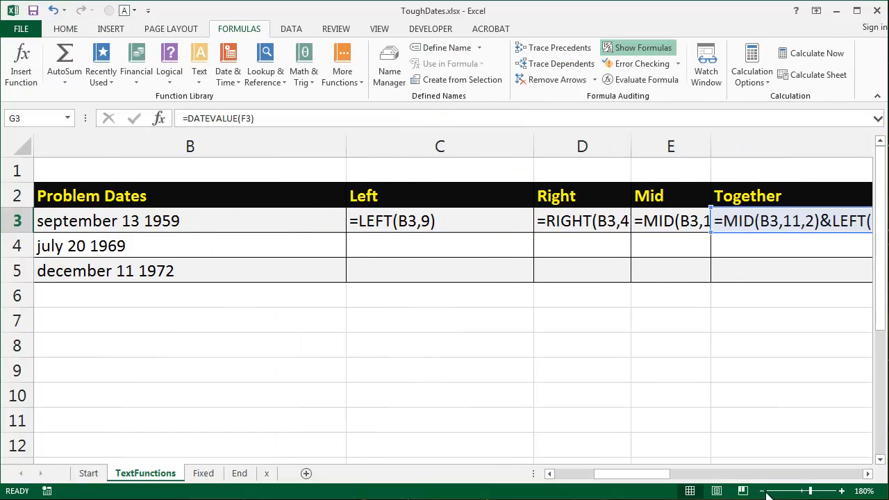
# Display the worksheet formulas at 120% zoom and autofit columns D and E to their RIGHT and MID formulas
pyautogui.click(763, 491)
pyautogui.click(763, 491)
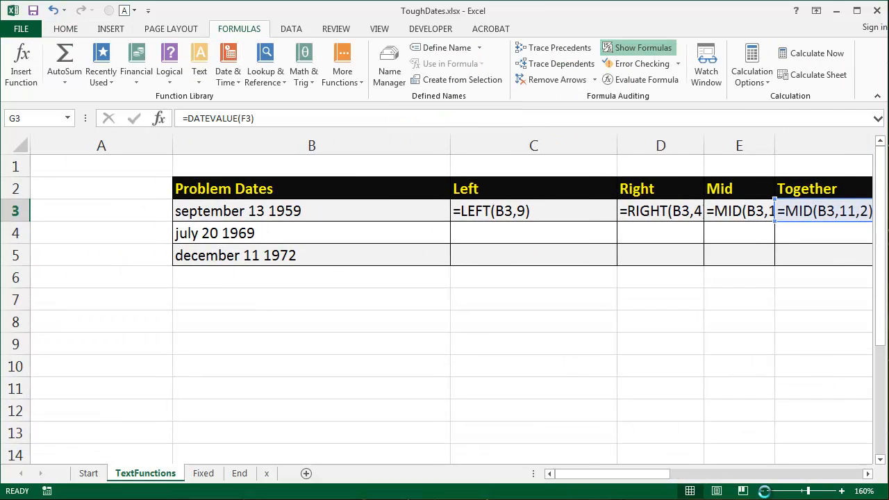
pyautogui.click(762, 491)
pyautogui.click(762, 491)
pyautogui.click(763, 491)
pyautogui.click(762, 491)
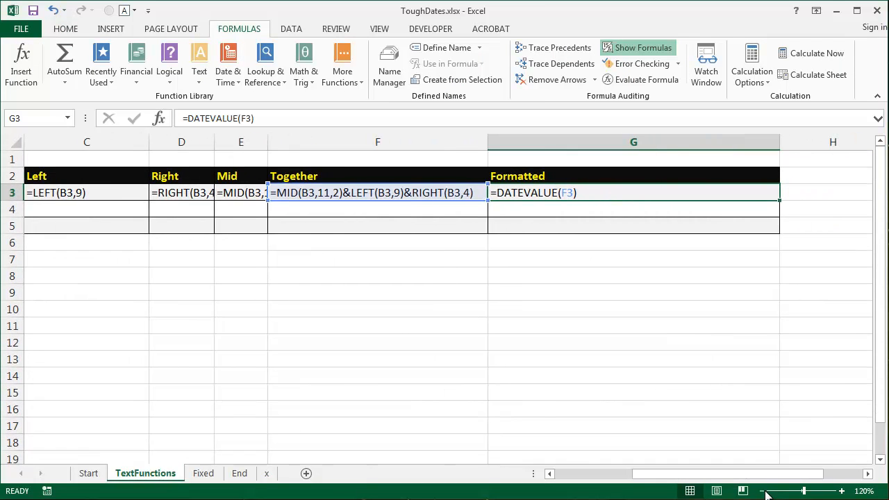
pyautogui.moveTo(701, 473); pyautogui.dragTo(663, 474)
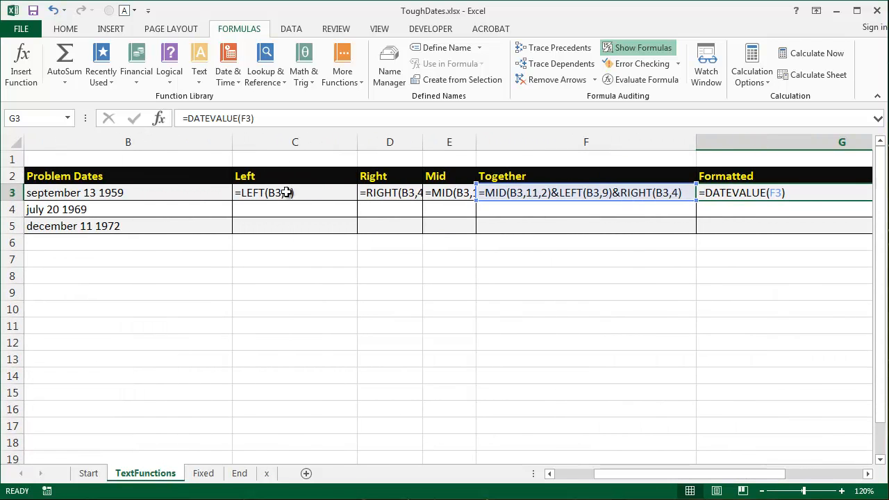
pyautogui.click(280, 194)
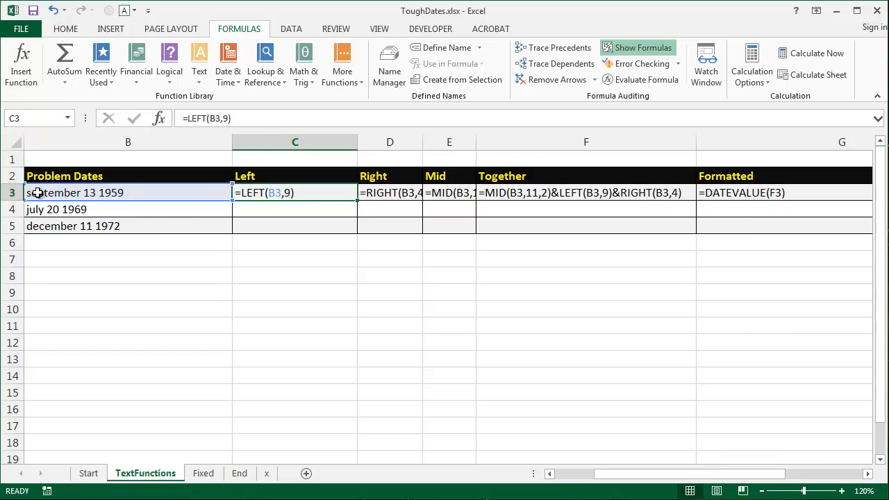
pyautogui.click(397, 197)
pyautogui.doubleClick(428, 142)
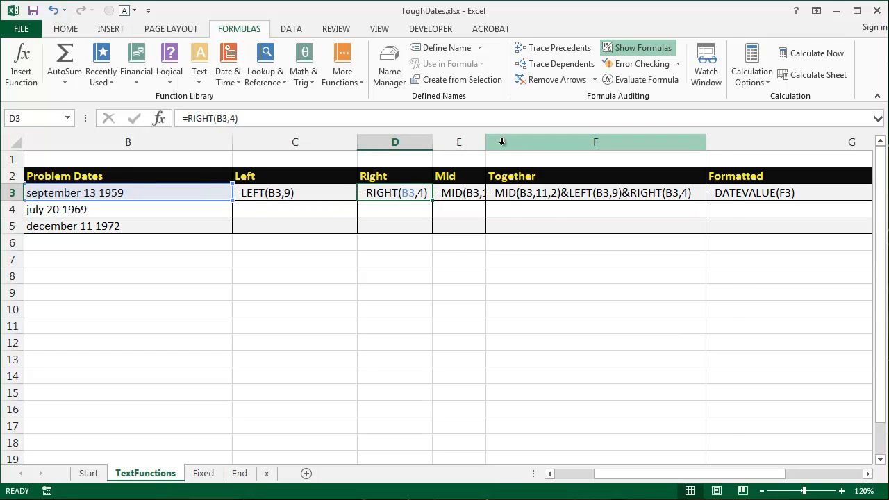
pyautogui.doubleClick(476, 142)
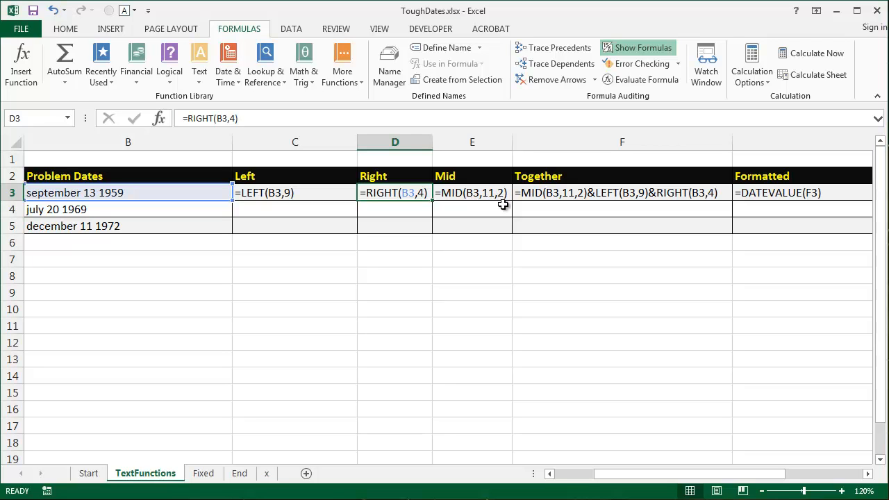
# Examine the joined text formula in F3 and the DATEVALUE formula in G3, and return to displaying cell results
pyautogui.click(570, 193)
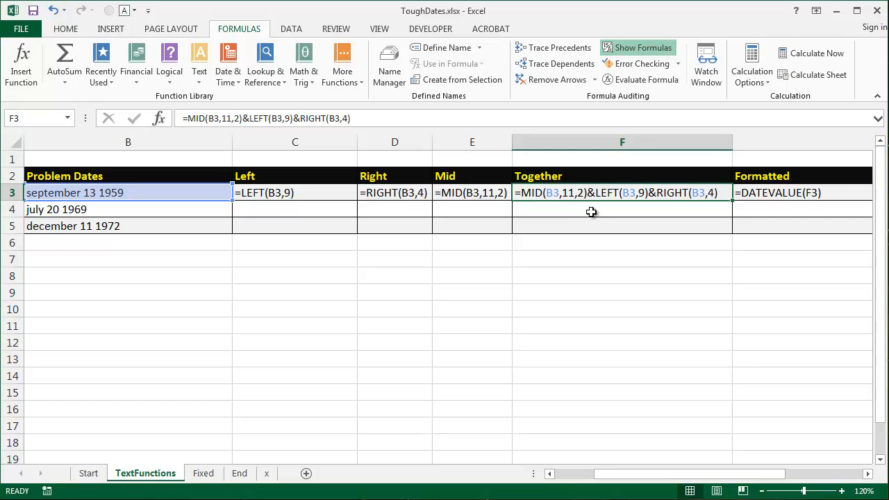
pyautogui.click(745, 197)
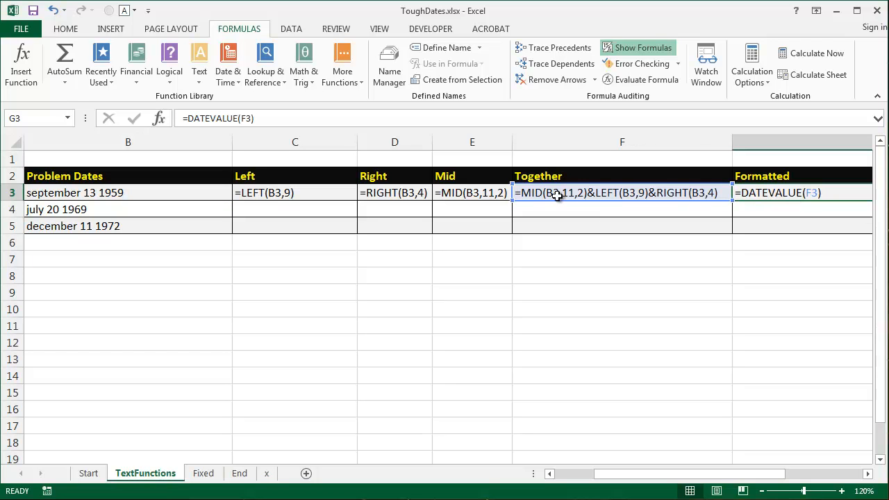
pyautogui.click(619, 51)
# Widen column G to fit the date and format the whole column as Short Date
pyautogui.moveTo(525, 142); pyautogui.dragTo(531, 142)
pyautogui.click(514, 140)
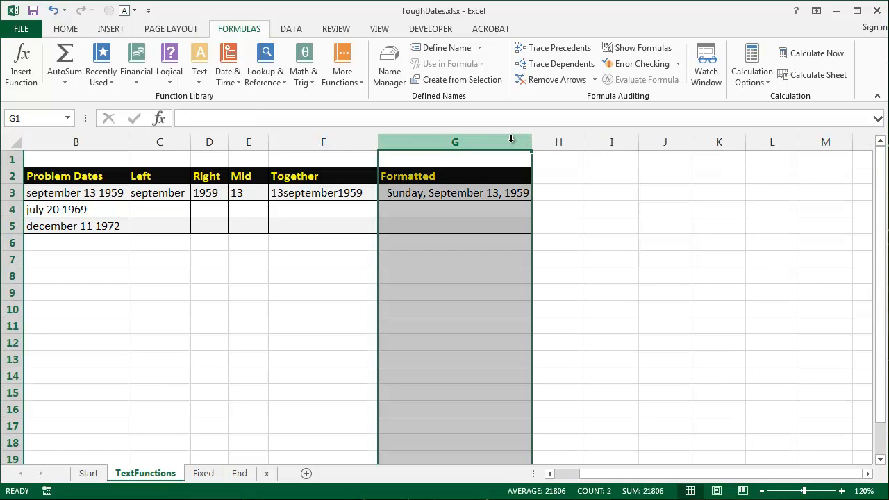
pyautogui.click(66, 28)
pyautogui.click(475, 53)
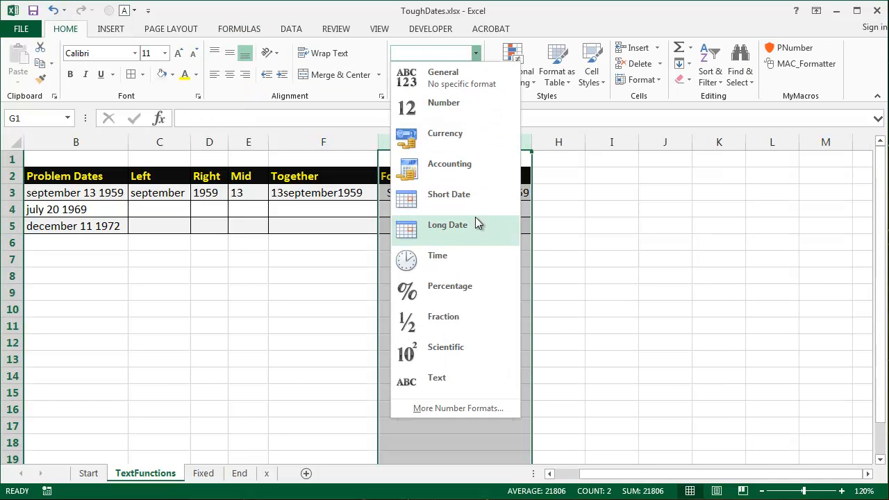
pyautogui.click(473, 206)
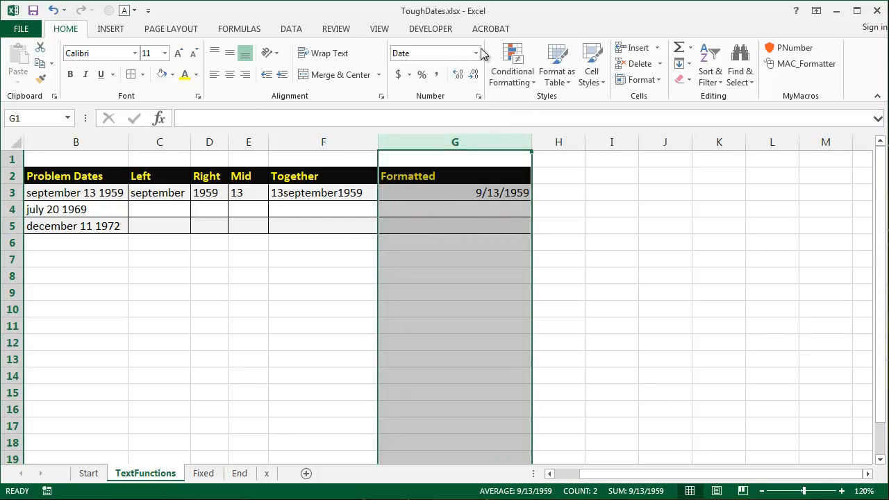
# Try the Long Date format on column G and return it to Short Date
pyautogui.click(477, 53)
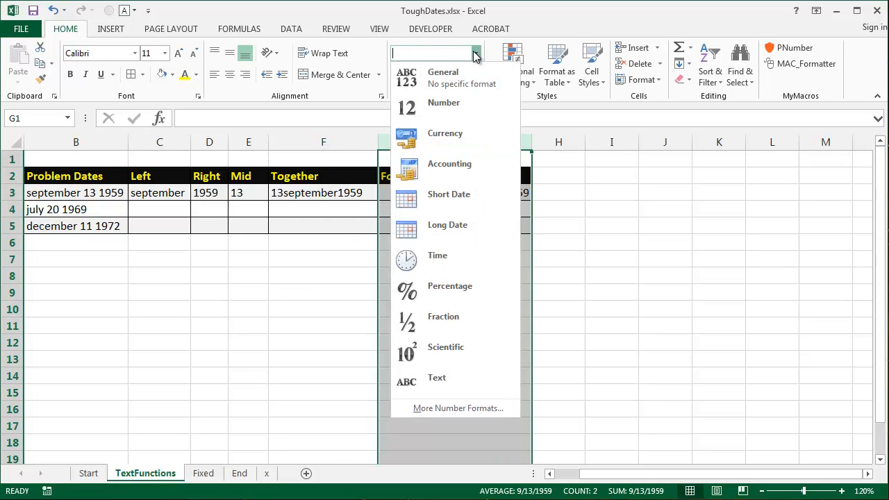
pyautogui.click(469, 225)
pyautogui.click(475, 54)
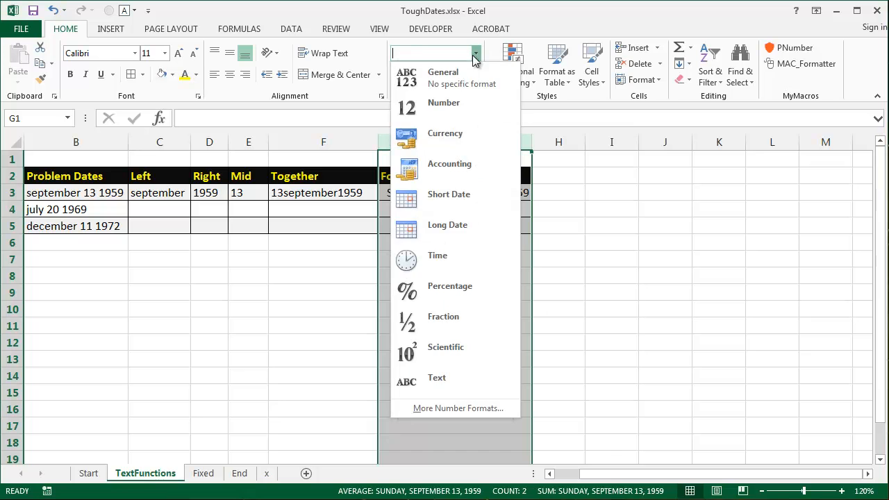
pyautogui.click(478, 197)
# Autofit the width of column G to its short date
pyautogui.doubleClick(532, 139)
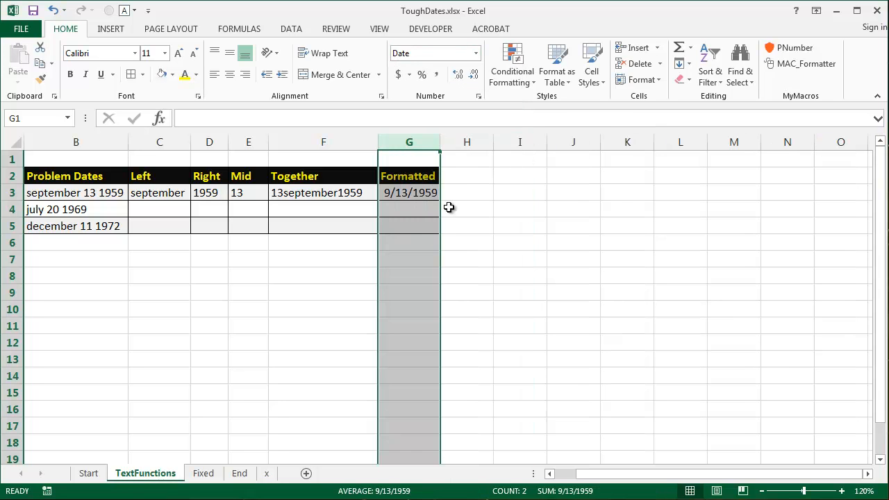
pyautogui.click(436, 193)
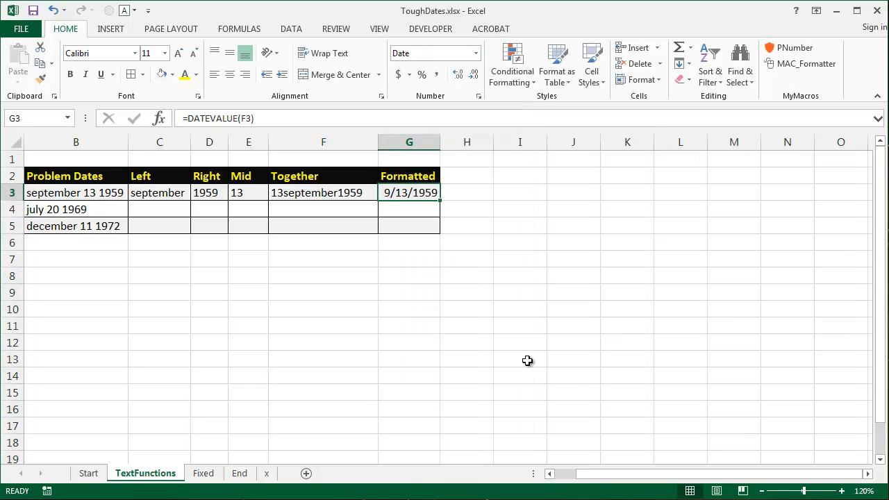
pyautogui.moveTo(594, 478); pyautogui.dragTo(575, 479)
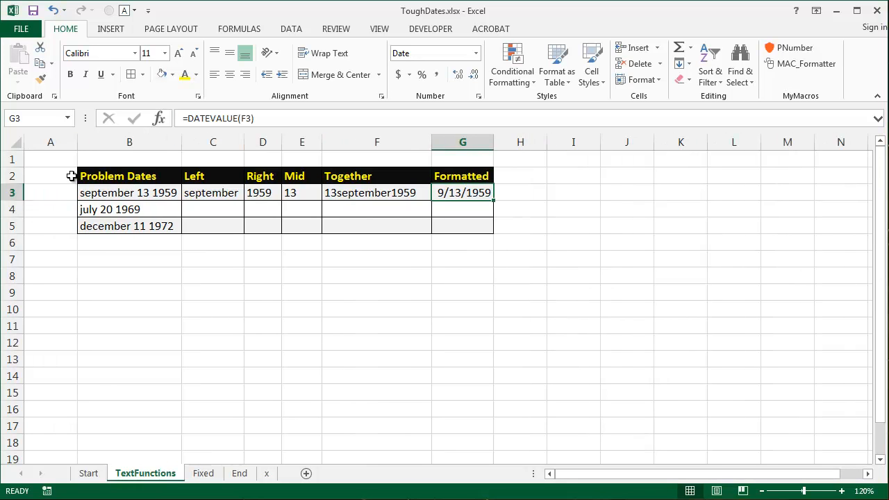
pyautogui.click(109, 191)
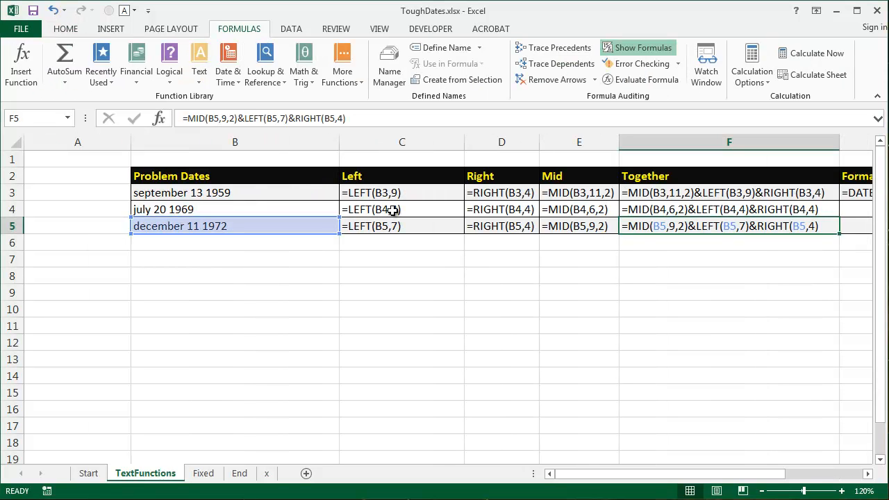
# Examine the LEFT, RIGHT and MID formulas that split the july 20 1969 text in row 4
pyautogui.click(393, 209)
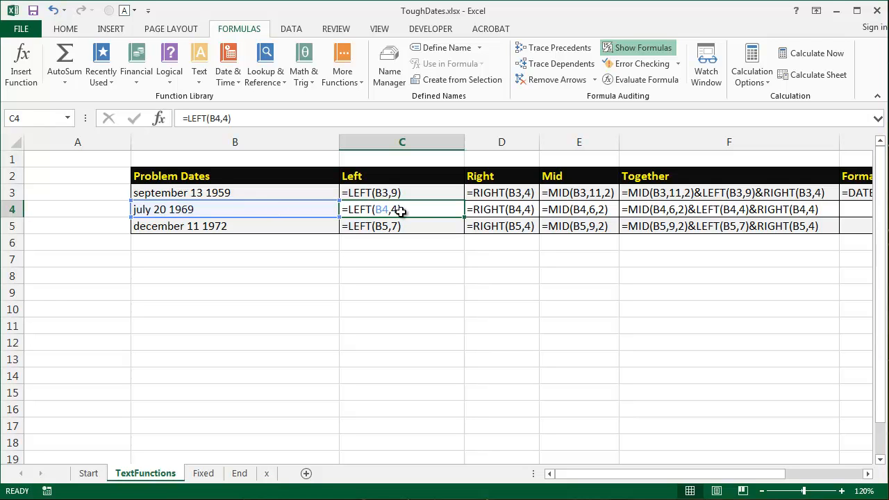
pyautogui.click(501, 212)
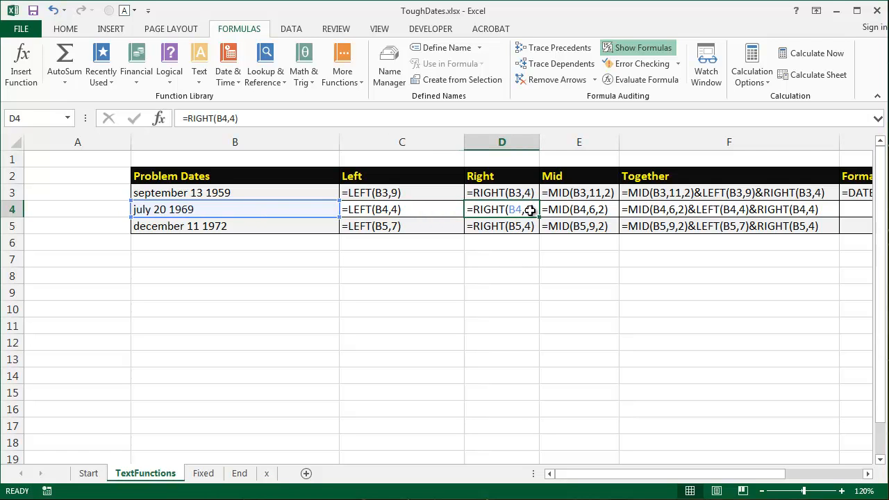
pyautogui.click(577, 213)
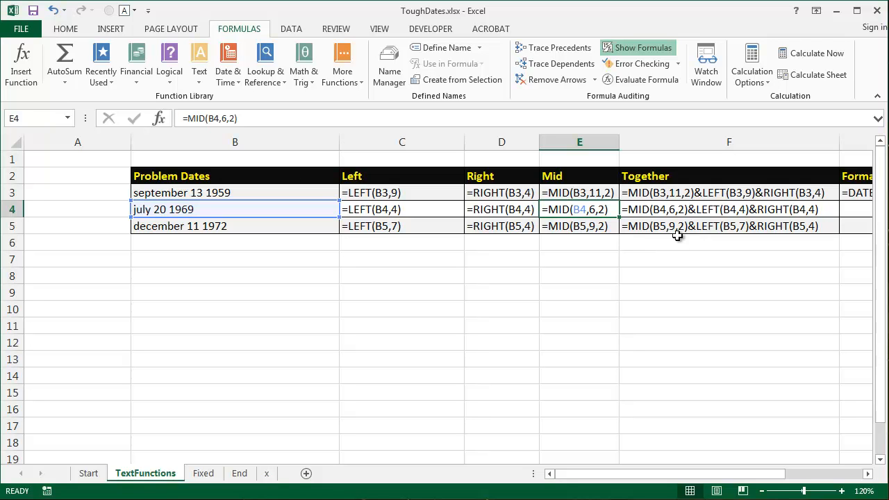
pyautogui.click(867, 474)
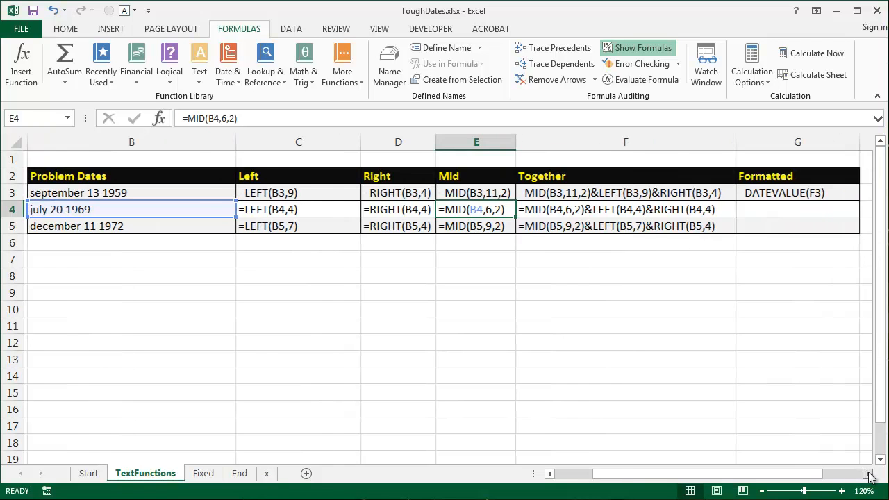
pyautogui.click(867, 474)
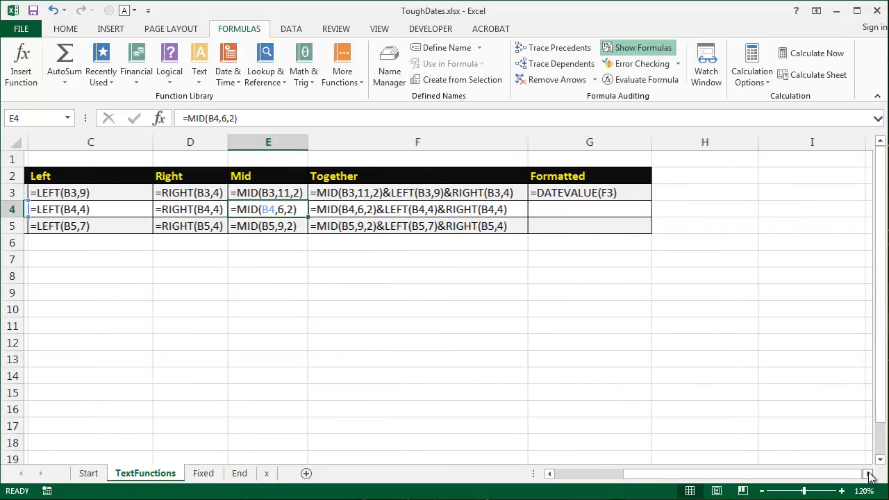
# Turn off the formula display so the whole table shows cell results
pyautogui.click(661, 48)
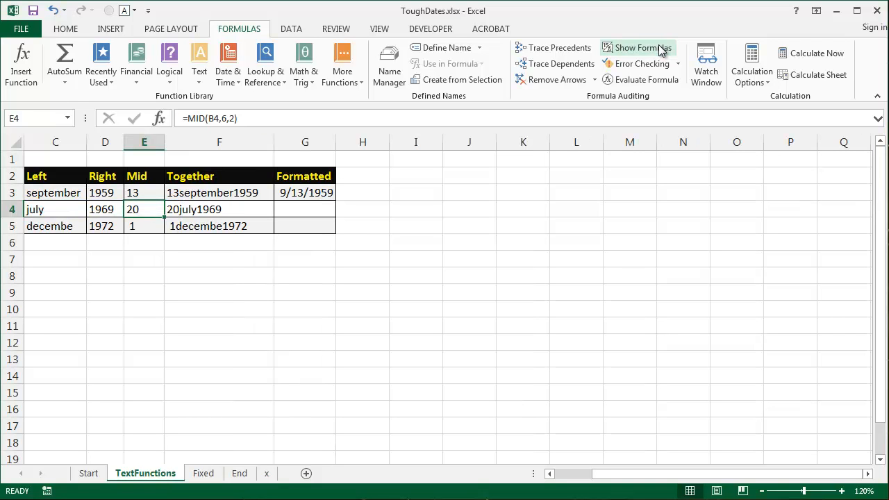
pyautogui.click(549, 473)
pyautogui.click(549, 474)
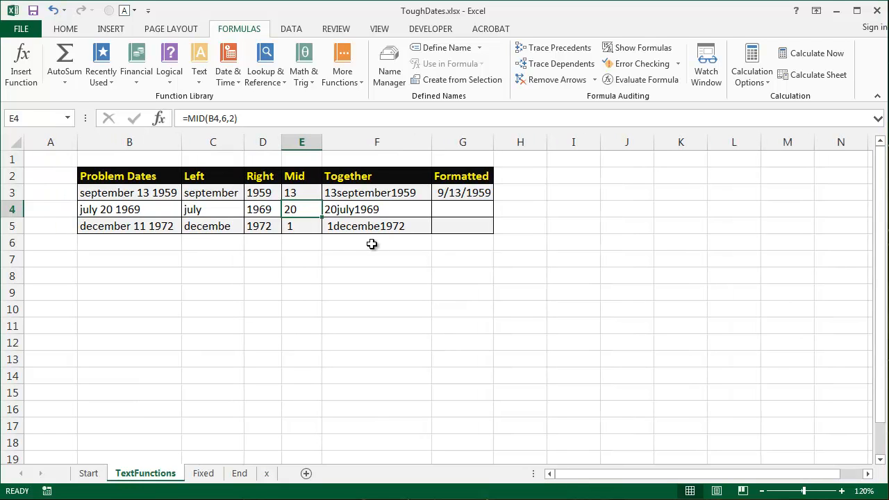
# Change the start number in E5's formula to 10 so it reads =MID(B5,10,2)
pyautogui.click(313, 227)
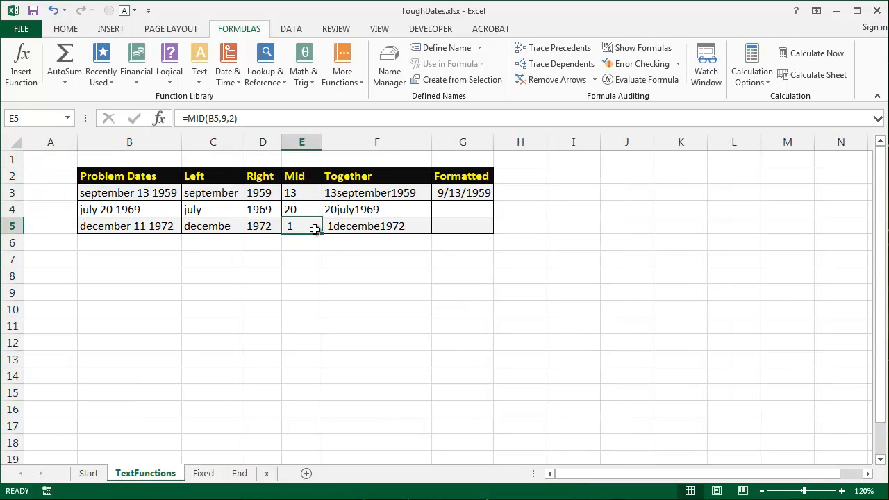
pyautogui.click(223, 119)
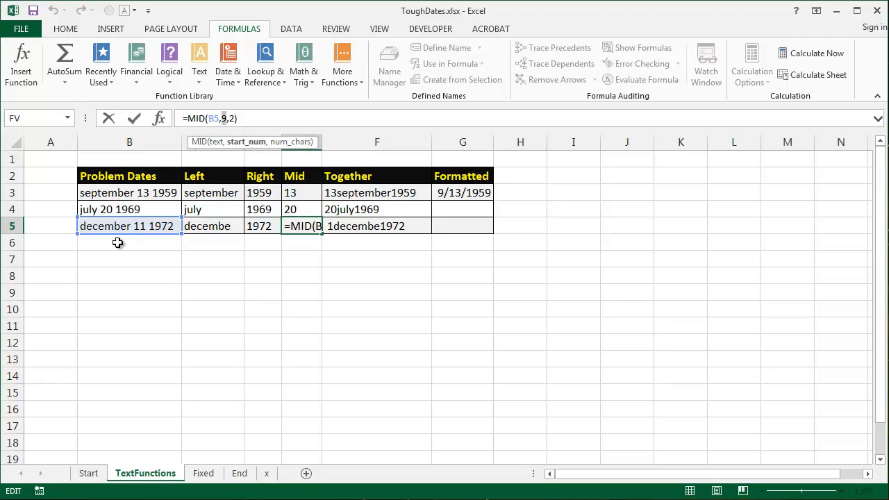
pyautogui.press('BackSpace')
pyautogui.write('10')
pyautogui.press('Return')
pyautogui.press('Up')
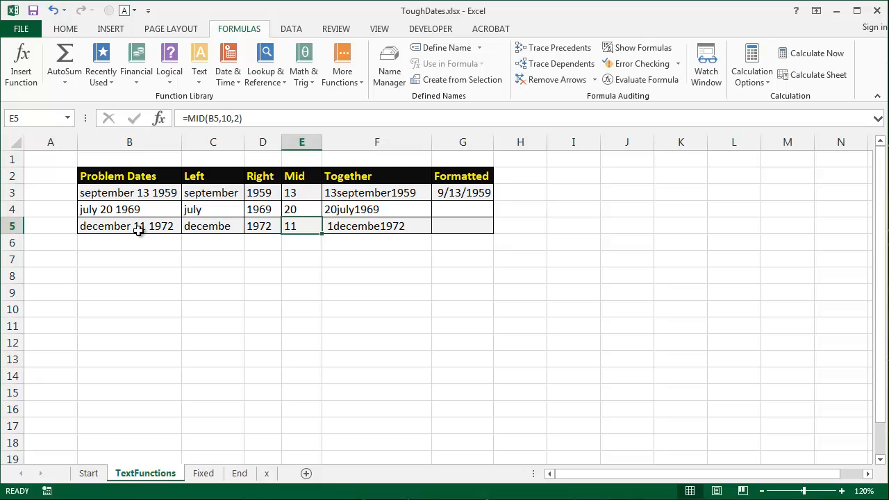
# Change the number of characters in C5's formula to 8 so it reads =LEFT(B5,8)
pyautogui.click(101, 227)
pyautogui.click(197, 226)
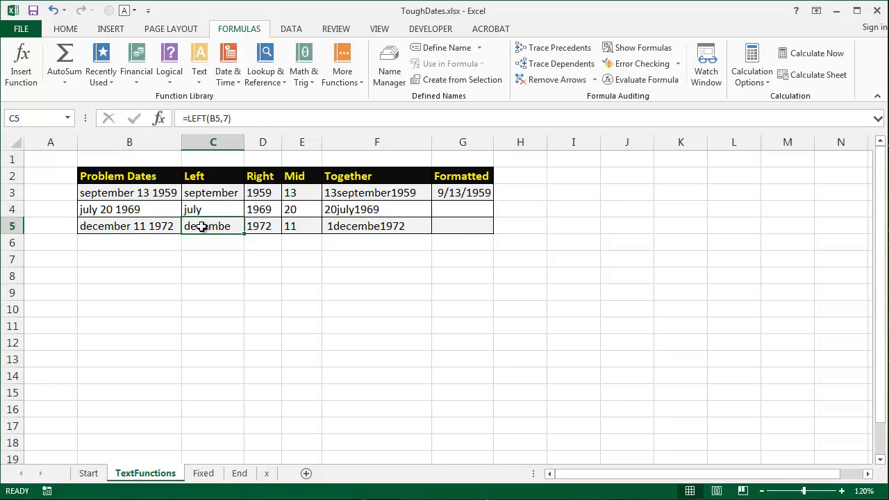
pyautogui.click(226, 119)
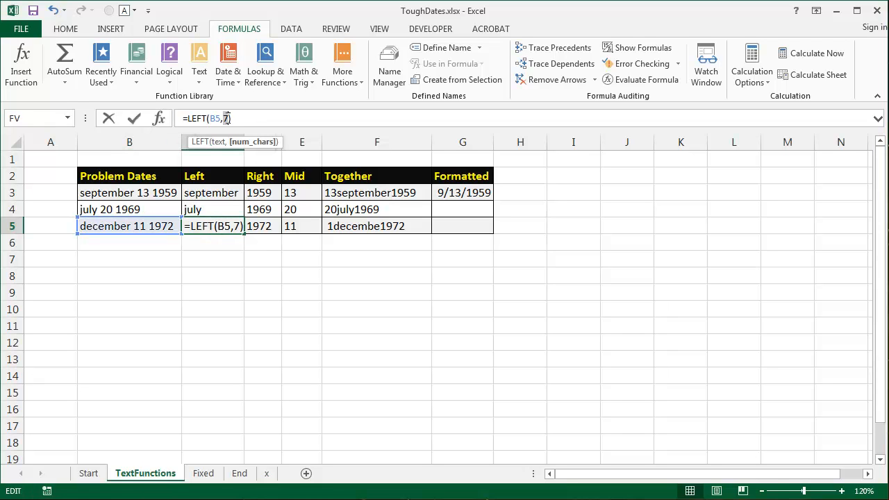
pyautogui.write('8')
pyautogui.press('Return')
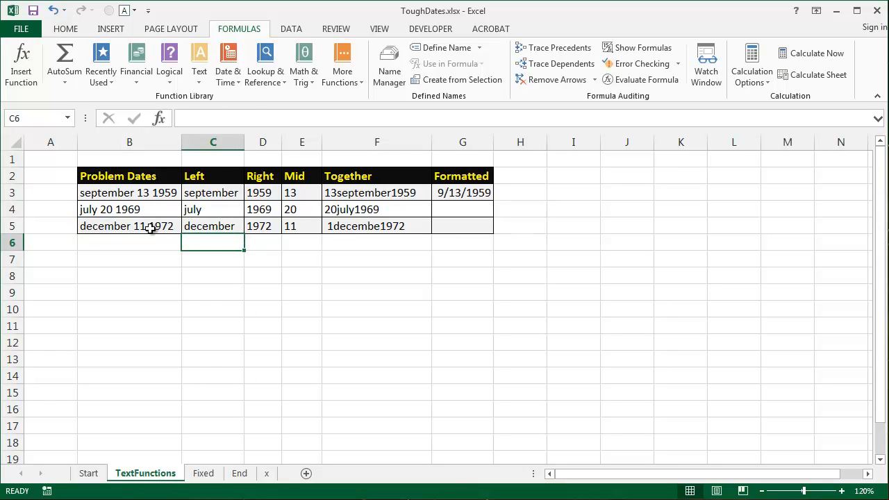
pyautogui.click(191, 229)
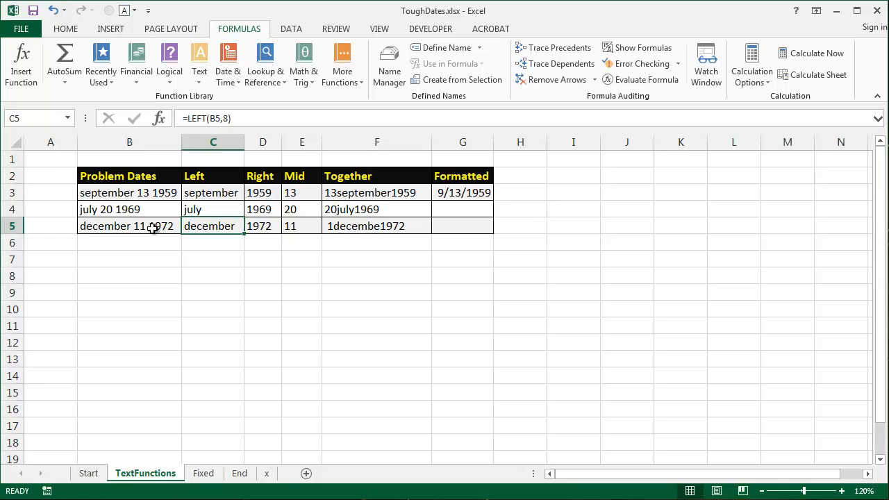
# Change the number of characters in the LEFT part of F5's combined formula to 8
pyautogui.click(292, 229)
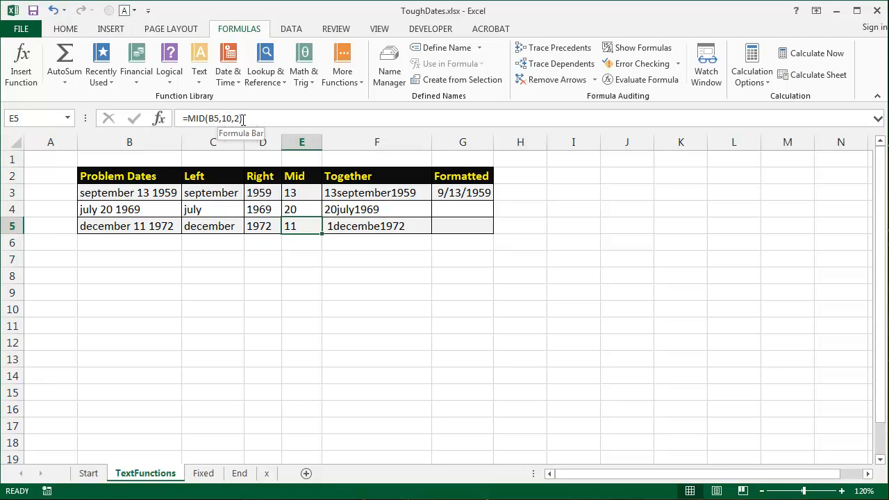
pyautogui.click(396, 229)
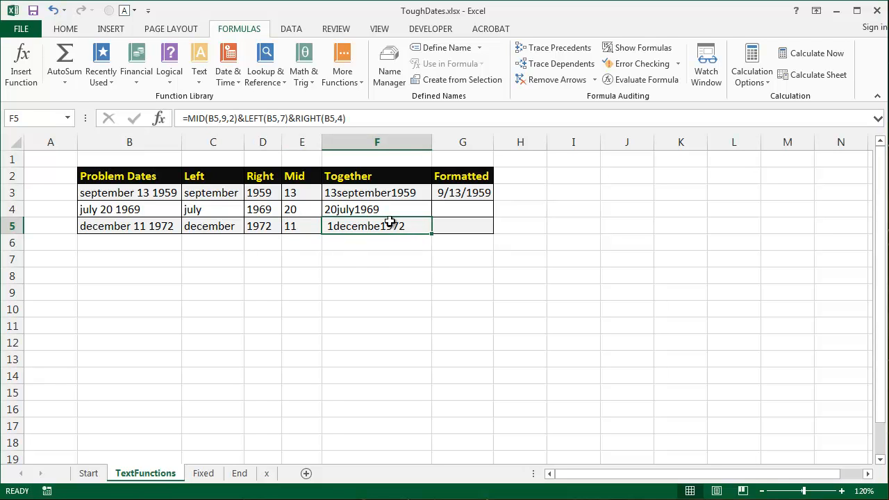
pyautogui.doubleClick(282, 119)
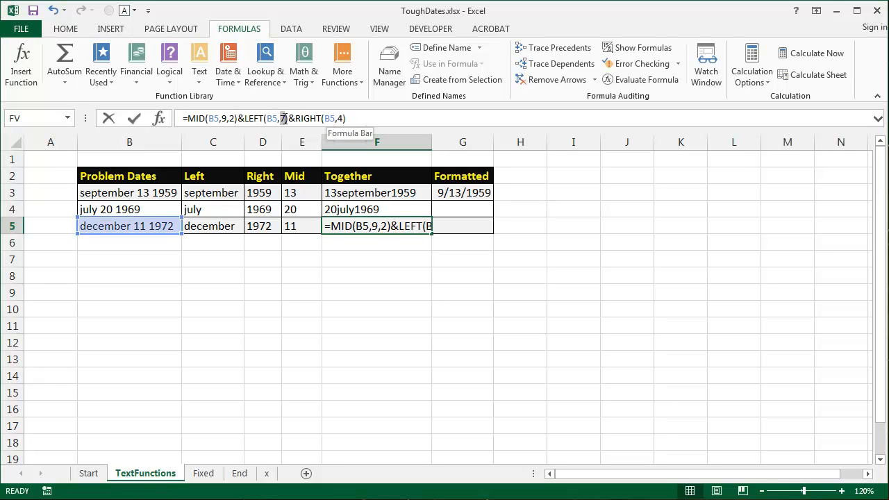
pyautogui.write('8')
pyautogui.press('Return')
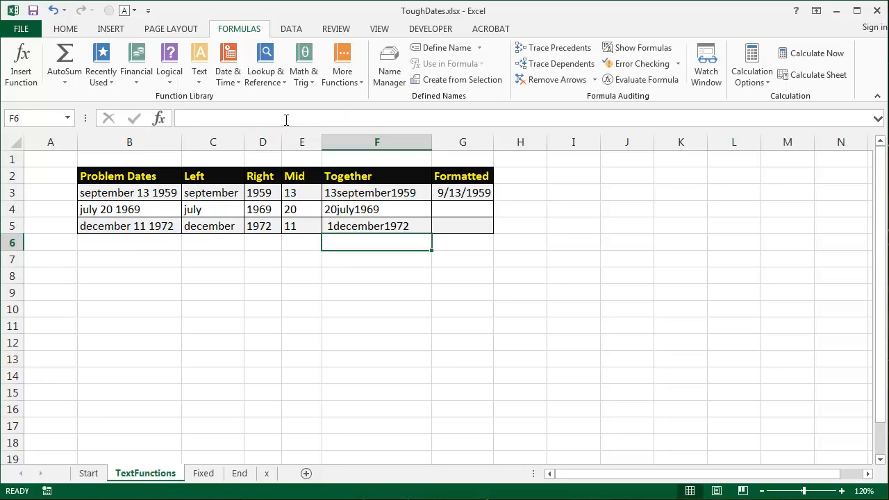
# Change the MID start number in F5 to 10 so it reads =MID(B5,10,2)&LEFT(B5,8)&RIGHT(B5,4)
pyautogui.click(360, 228)
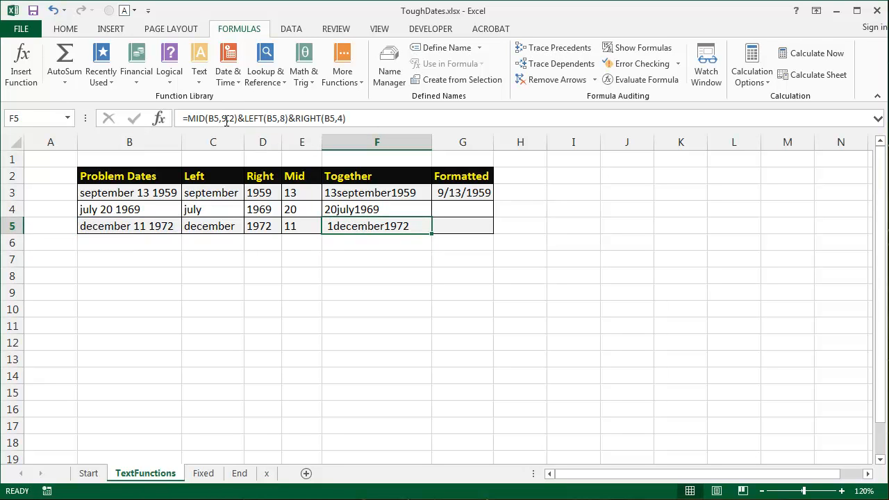
pyautogui.click(225, 118)
pyautogui.write('10')
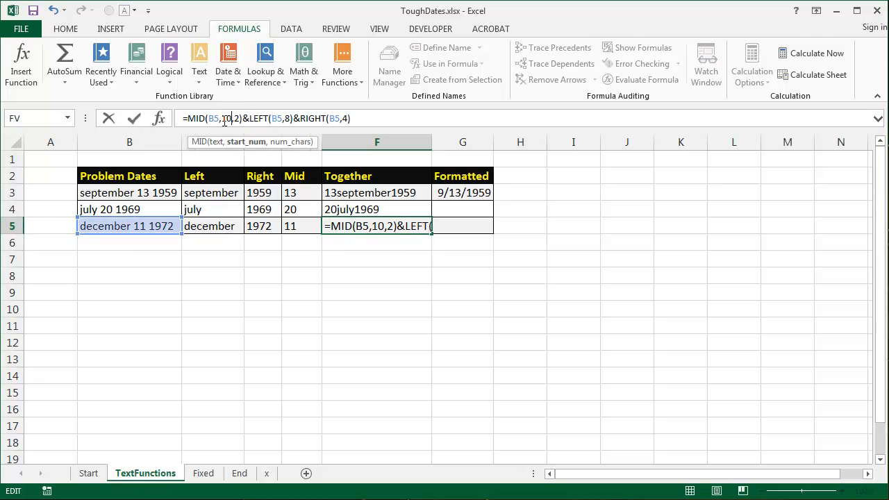
pyautogui.press('Return')
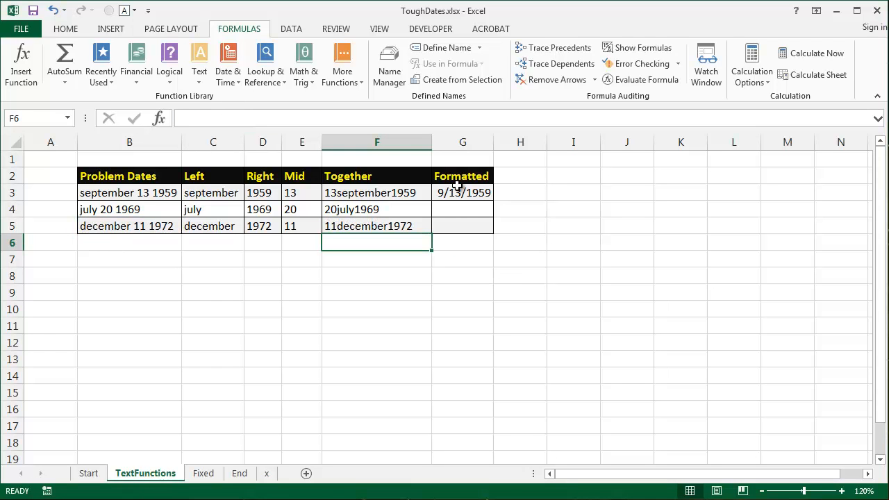
# Fill the DATEVALUE formula from G3 down to G5 in the Formatted column
pyautogui.click(464, 210)
pyautogui.click(468, 193)
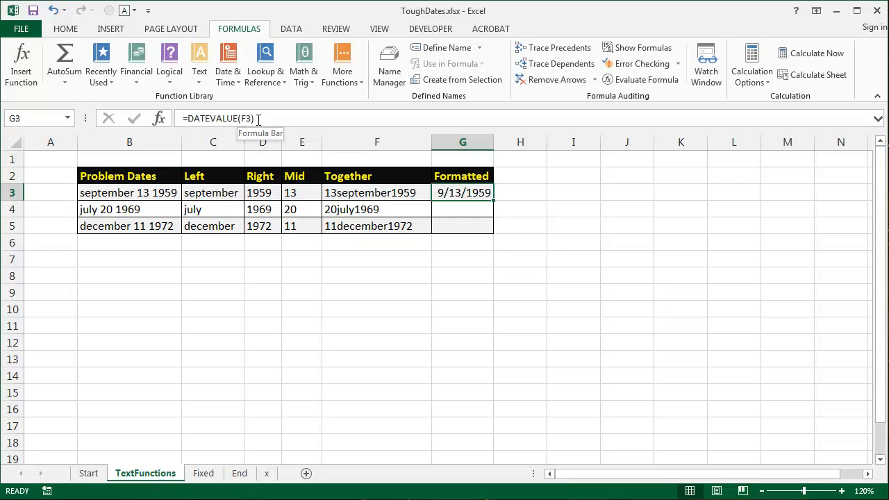
pyautogui.moveTo(493, 200); pyautogui.dragTo(489, 230)
pyautogui.click(521, 264)
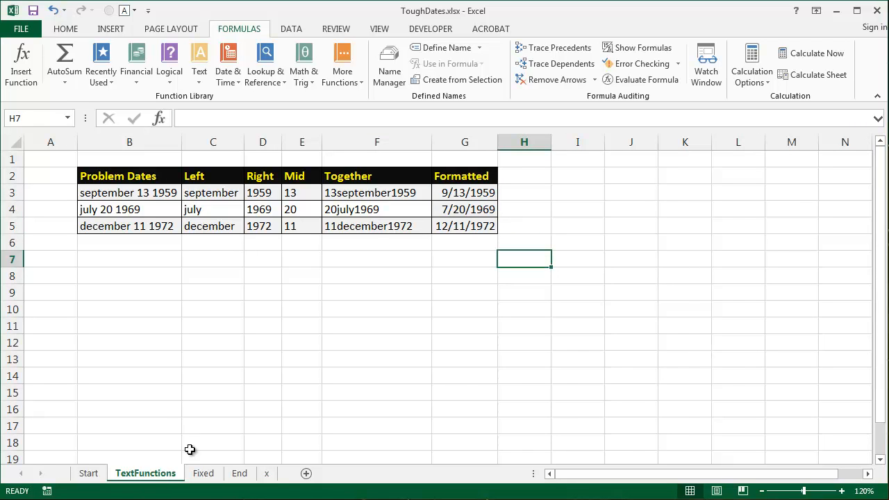
# Look over the Fixed and End sheets and compare the text dates in A2 and A3 of the Fixed sheet
pyautogui.click(204, 472)
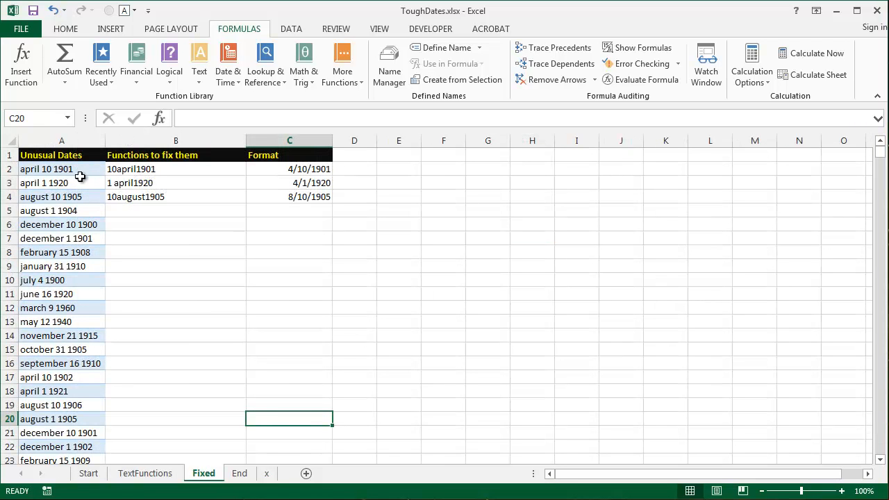
pyautogui.click(242, 473)
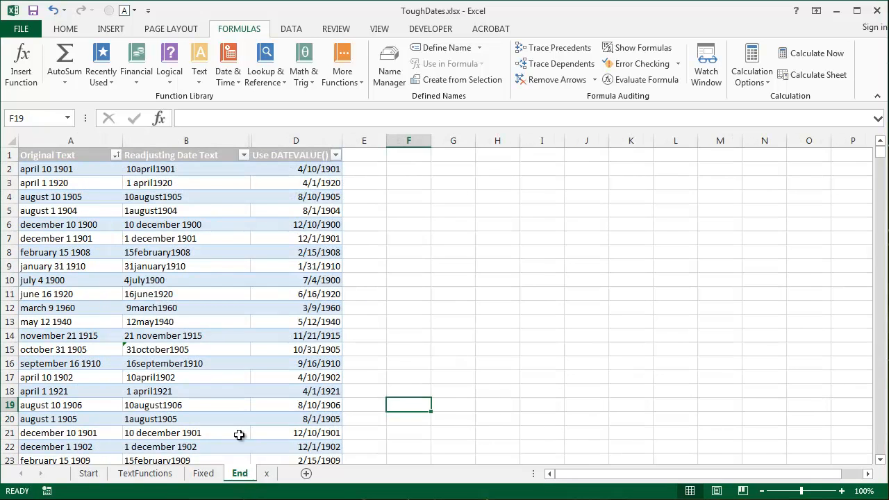
pyautogui.click(211, 474)
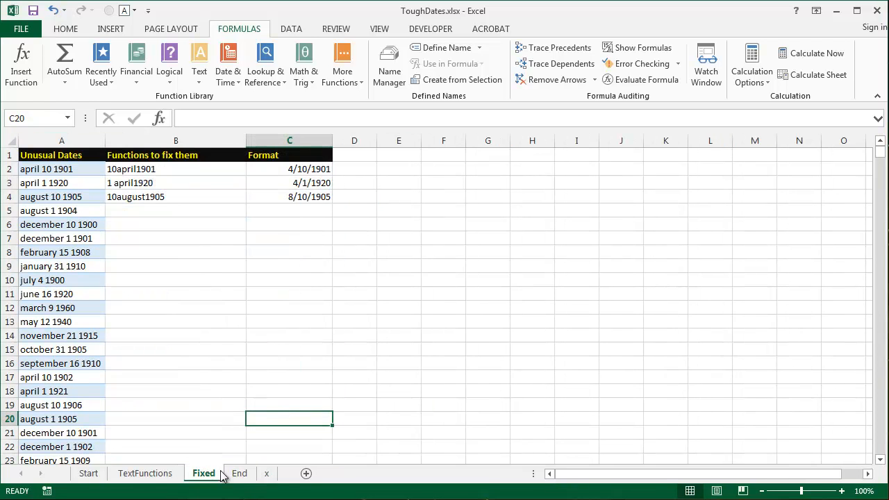
pyautogui.click(63, 169)
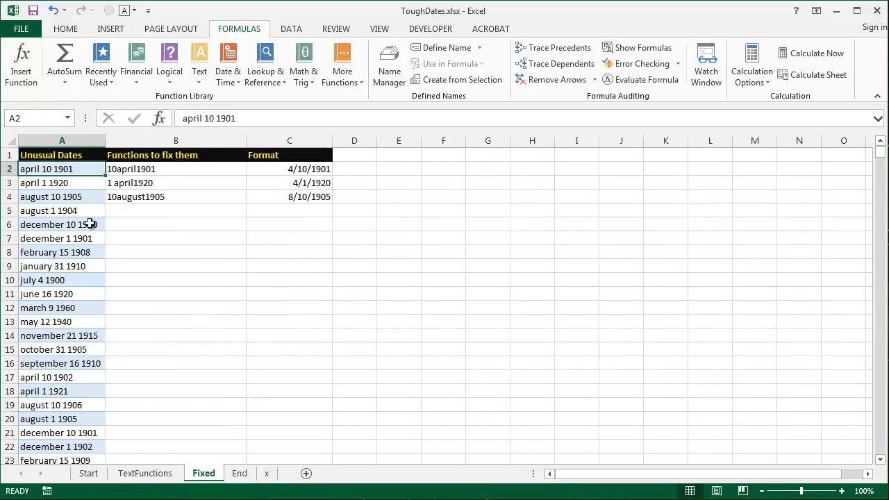
pyautogui.click(72, 182)
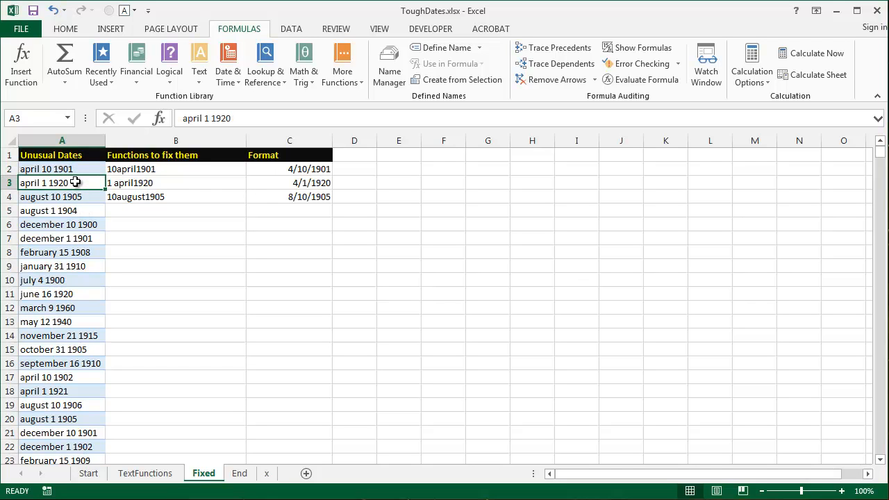
pyautogui.click(69, 169)
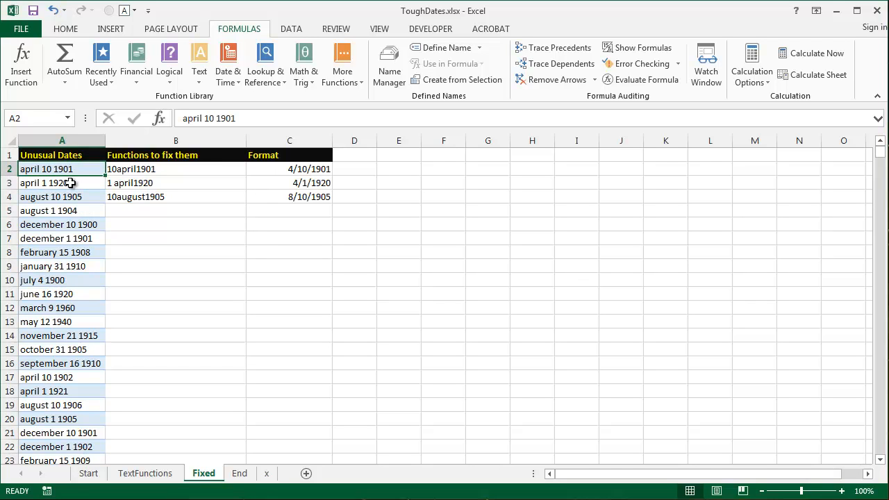
pyautogui.click(71, 181)
# Compare the combined MID, LEFT and RIGHT formulas in B2 and B3 for the two april dates
pyautogui.click(146, 172)
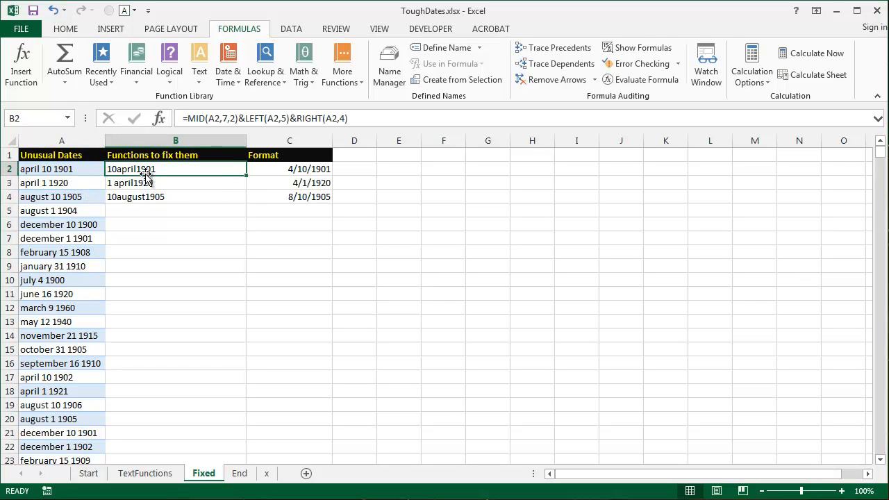
pyautogui.click(181, 181)
pyautogui.click(180, 172)
pyautogui.click(181, 185)
pyautogui.click(182, 170)
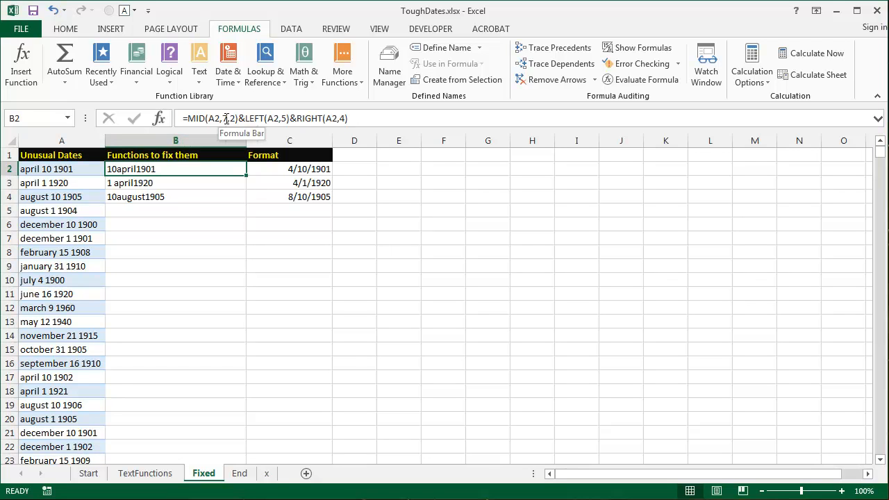
pyautogui.click(152, 186)
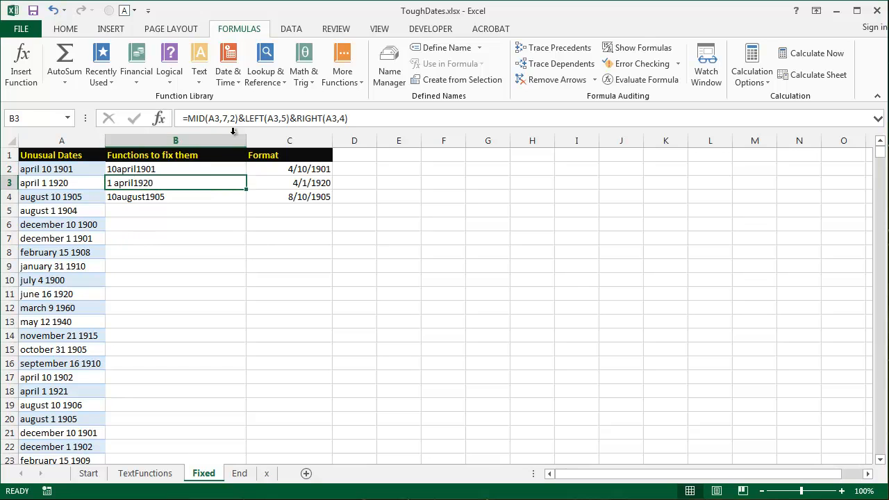
pyautogui.click(197, 168)
pyautogui.click(193, 179)
pyautogui.click(195, 168)
pyautogui.click(194, 180)
pyautogui.click(195, 168)
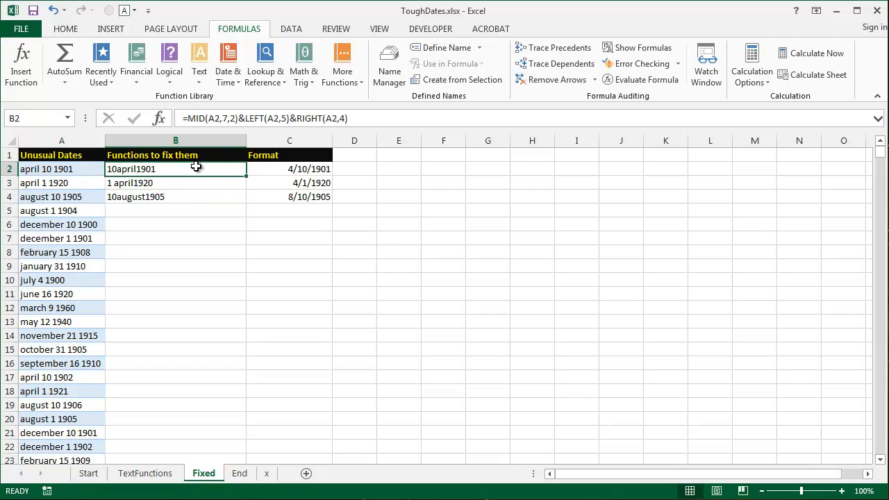
pyautogui.click(142, 182)
pyautogui.click(148, 170)
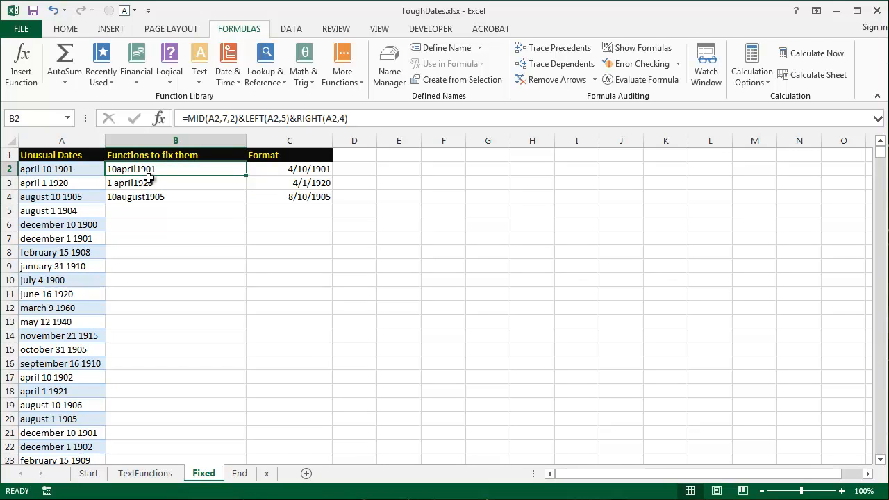
pyautogui.click(149, 180)
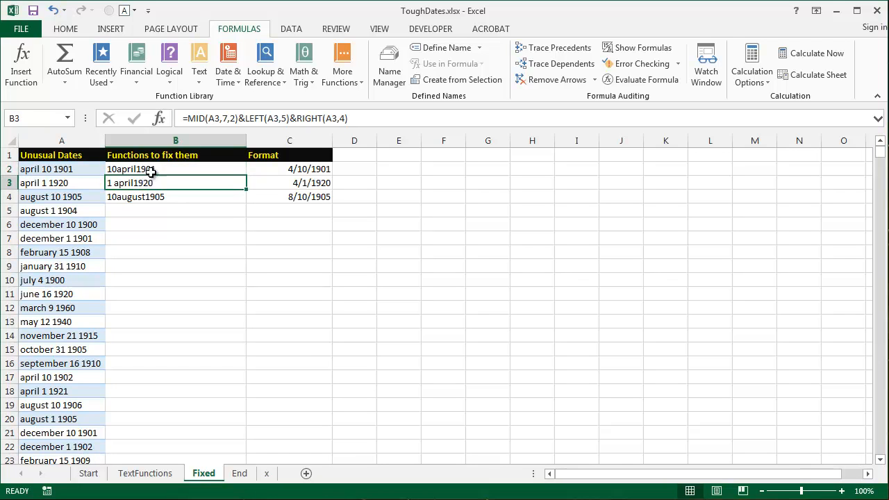
# Examine B4's combined formula for august 10 1905 and compare the text dates in A2, A3, A4 and A6
pyautogui.click(121, 197)
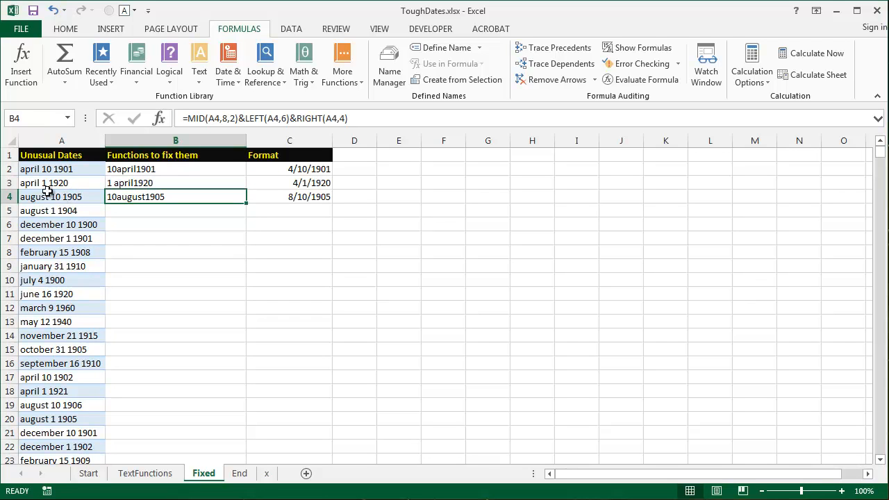
pyautogui.click(58, 170)
pyautogui.click(61, 183)
pyautogui.click(56, 198)
pyautogui.click(91, 224)
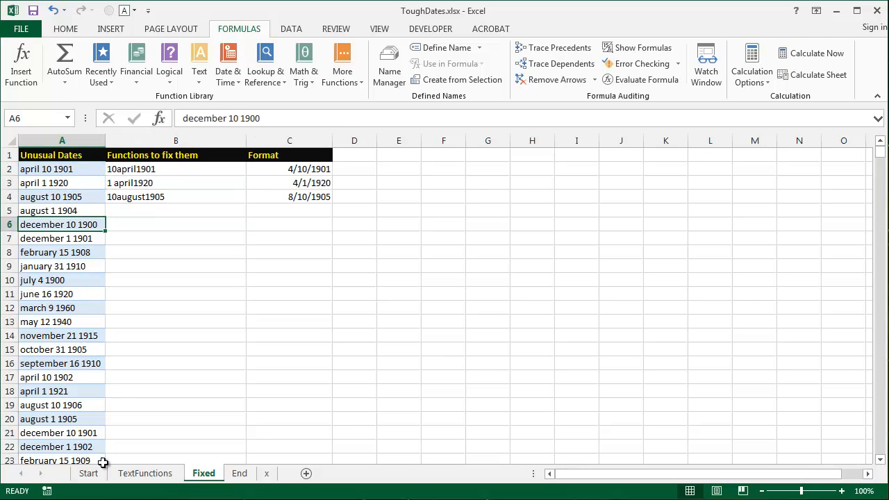
# Examine the Readjusting Date Text formulas on the End sheet and select the range B2:B7
pyautogui.click(143, 478)
pyautogui.click(203, 476)
pyautogui.hotkey('ctrl', 'pagedown')
pyautogui.moveTo(149, 170); pyautogui.dragTo(150, 231)
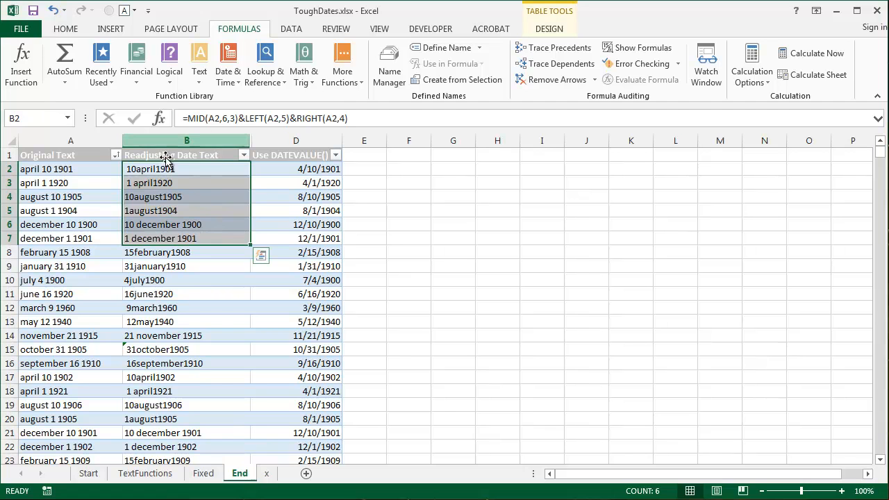
pyautogui.click(173, 182)
pyautogui.moveTo(183, 169); pyautogui.dragTo(184, 238)
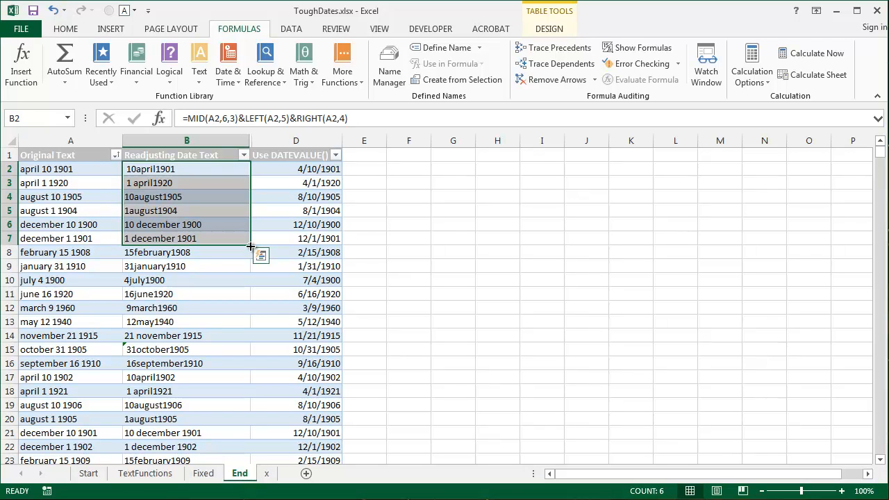